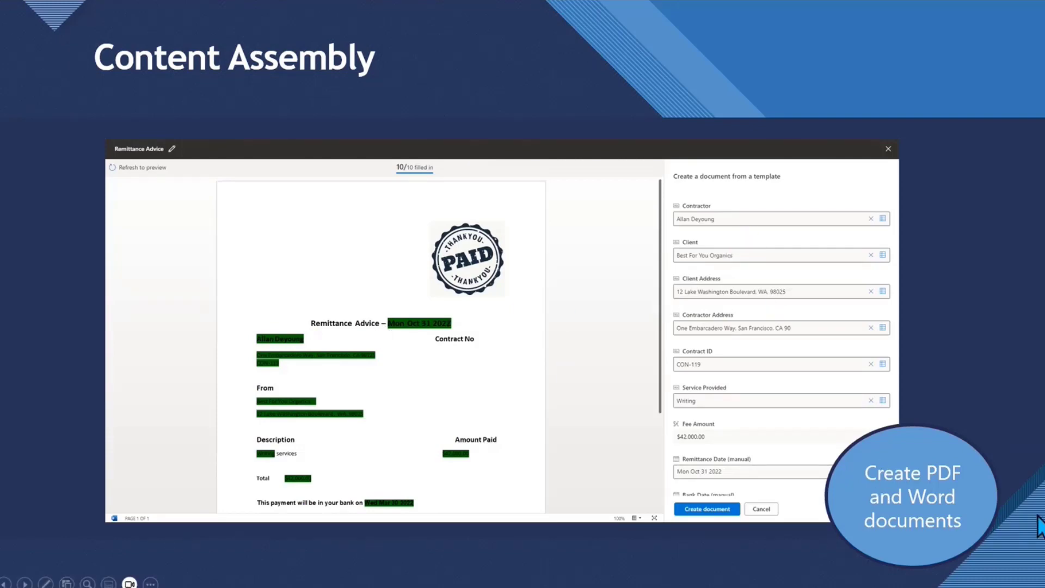
Advance the slideshow past the content assembly slide to slide 15, the Demo title slide.
{"action": "key", "text": "Right"}
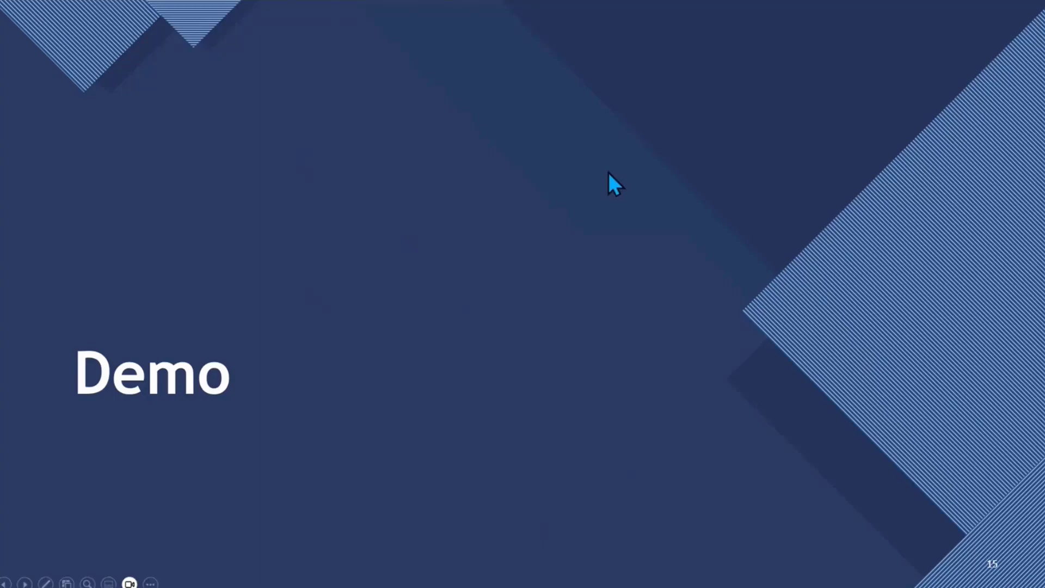
Leave the slideshow to show the PnP Demo library with its Bulk and Individual folders.
{"action": "key", "text": "alt+Tab"}
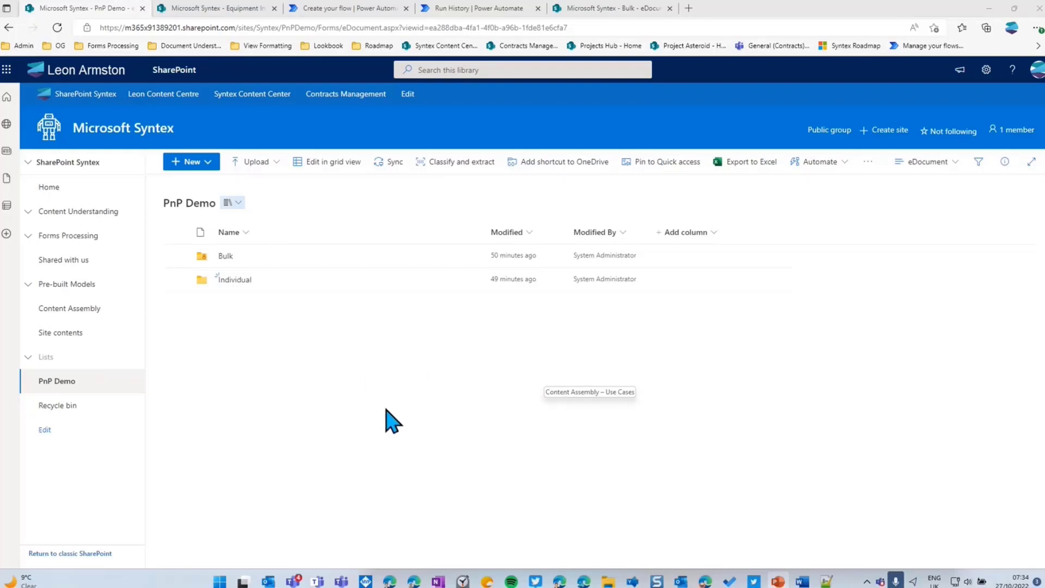
Create a new document from the Equipment Commissioning Checklist template in PnP Demo.
{"action": "left_click", "coordinate": [209, 163]}
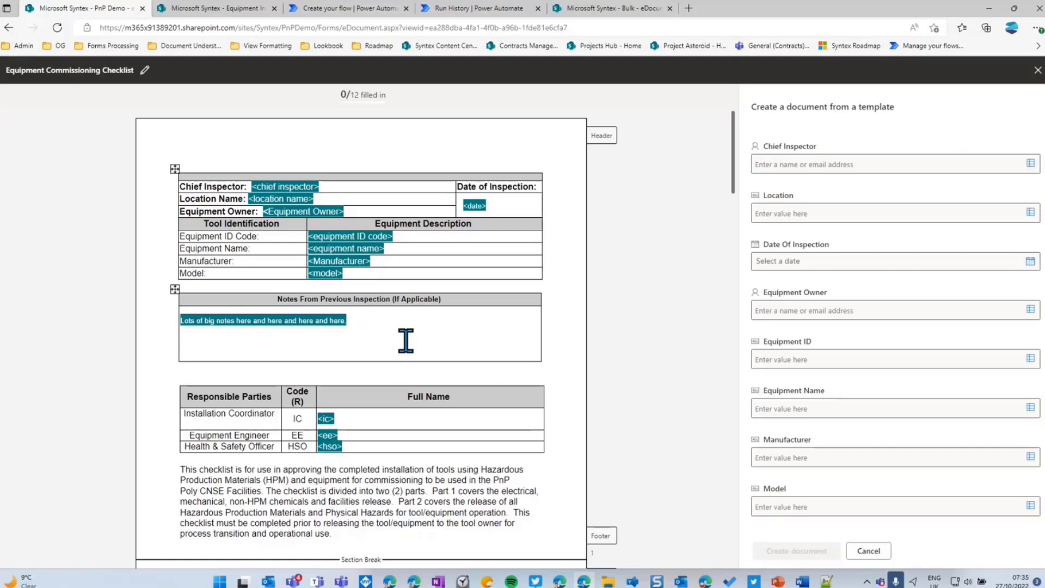
Fill 11 of 12 checklist fields with the Laptop row from Equipment Inspection Checklist.
{"action": "left_click", "coordinate": [1030, 164]}
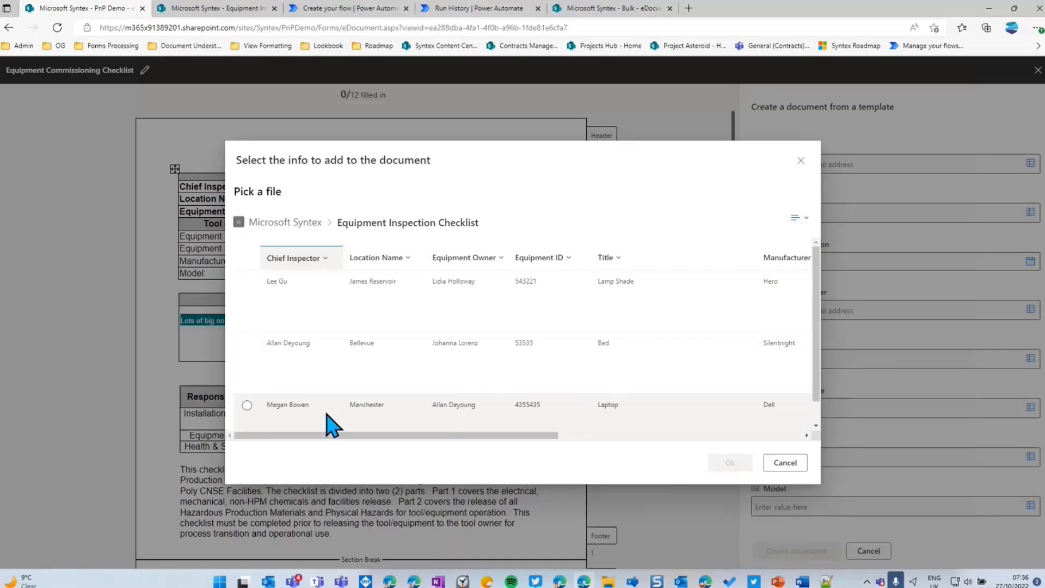
{"action": "left_click", "coordinate": [329, 423]}
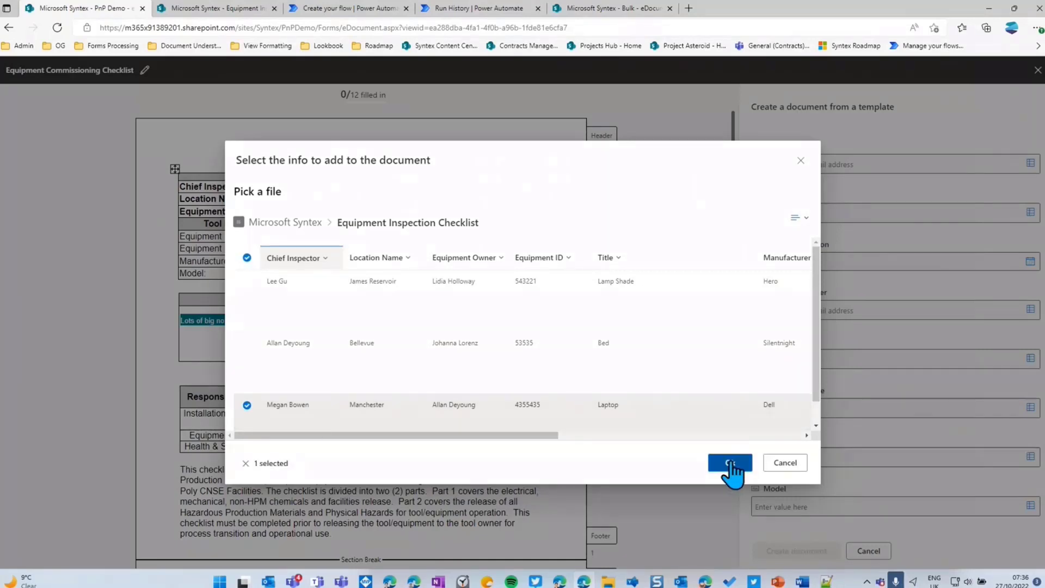
{"action": "left_click", "coordinate": [730, 463]}
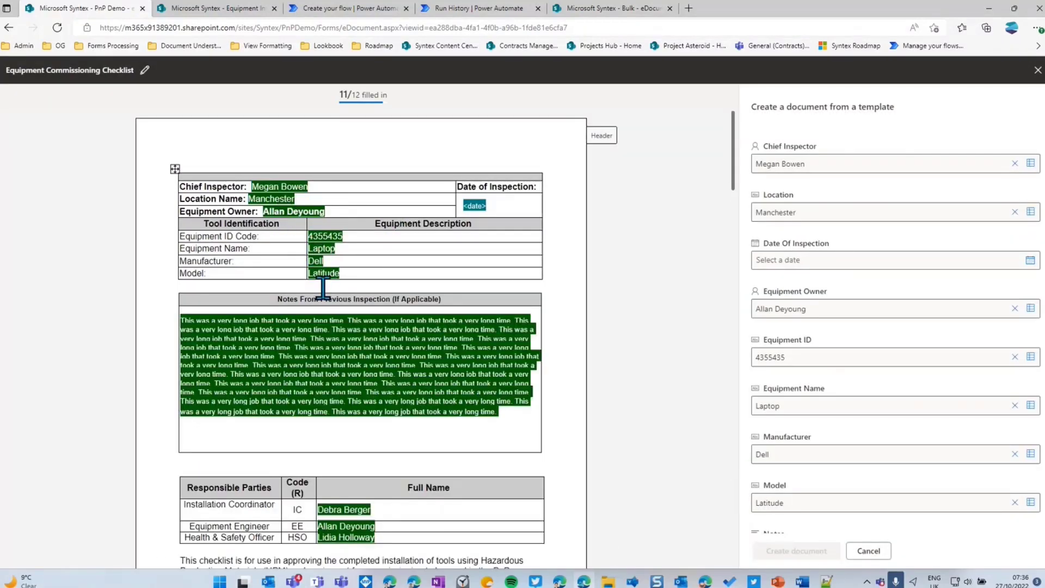
{"action": "scroll", "coordinate": [351, 346], "scroll_direction": "down", "scroll_amount": 3}
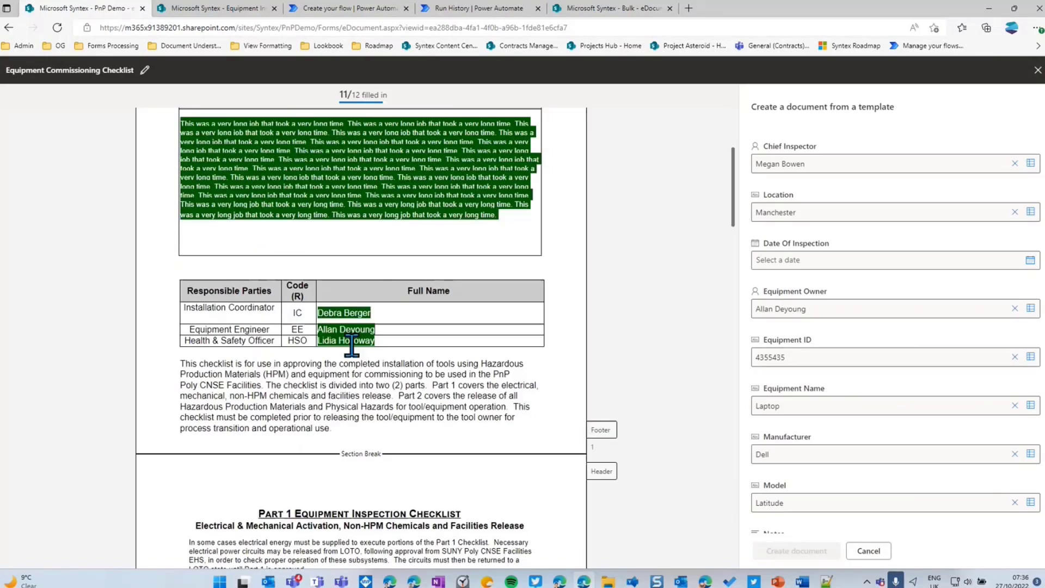
{"action": "scroll", "coordinate": [351, 345], "scroll_direction": "down", "scroll_amount": 15}
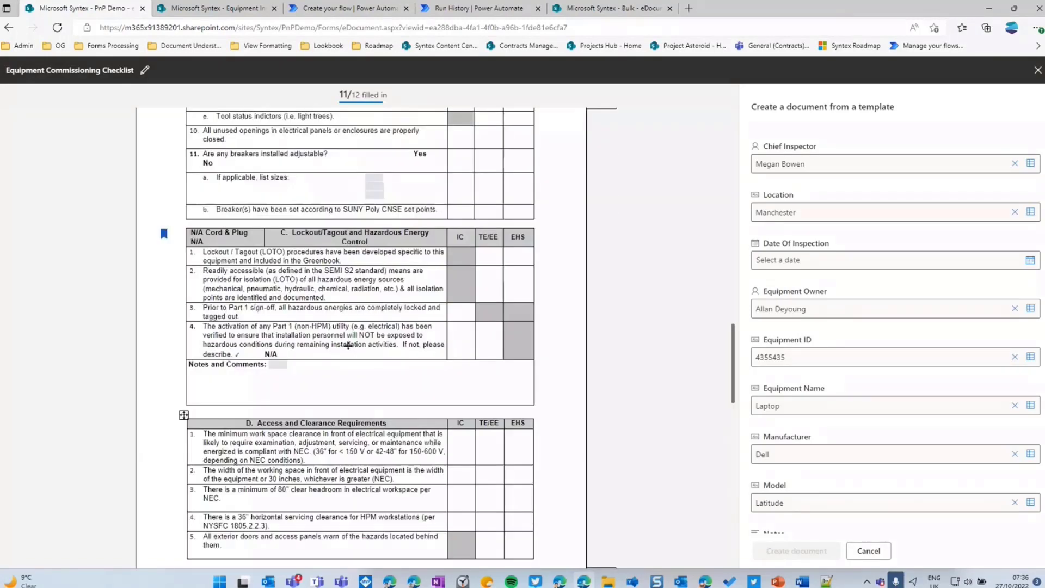
{"action": "scroll", "coordinate": [348, 345], "scroll_direction": "up", "scroll_amount": 20}
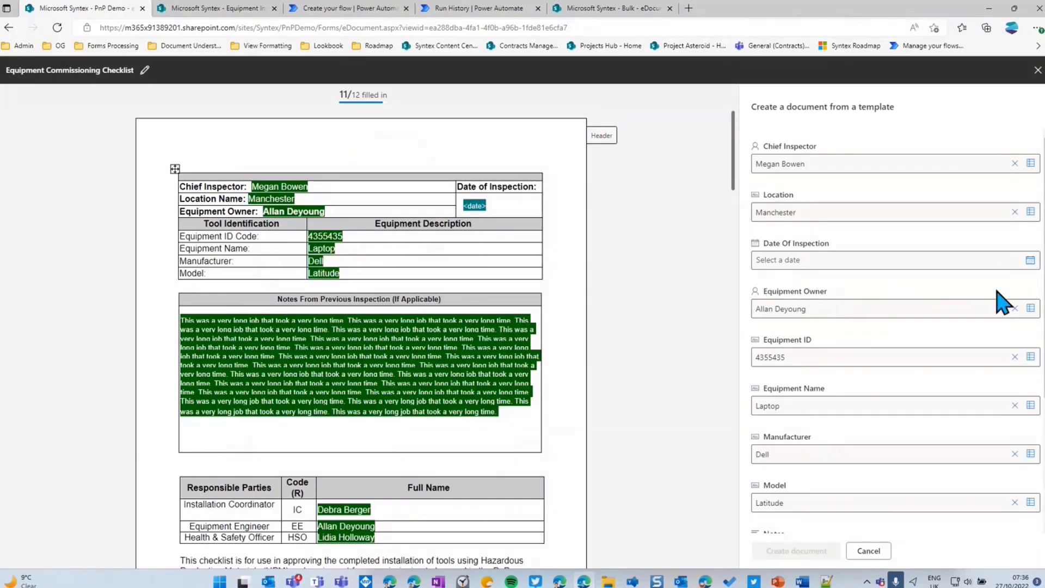
Set Date Of Inspection to 31/10/2022 and create 'Equipment Commissioning Checklist - pnp demo.pdf'.
{"action": "left_click", "coordinate": [1029, 261]}
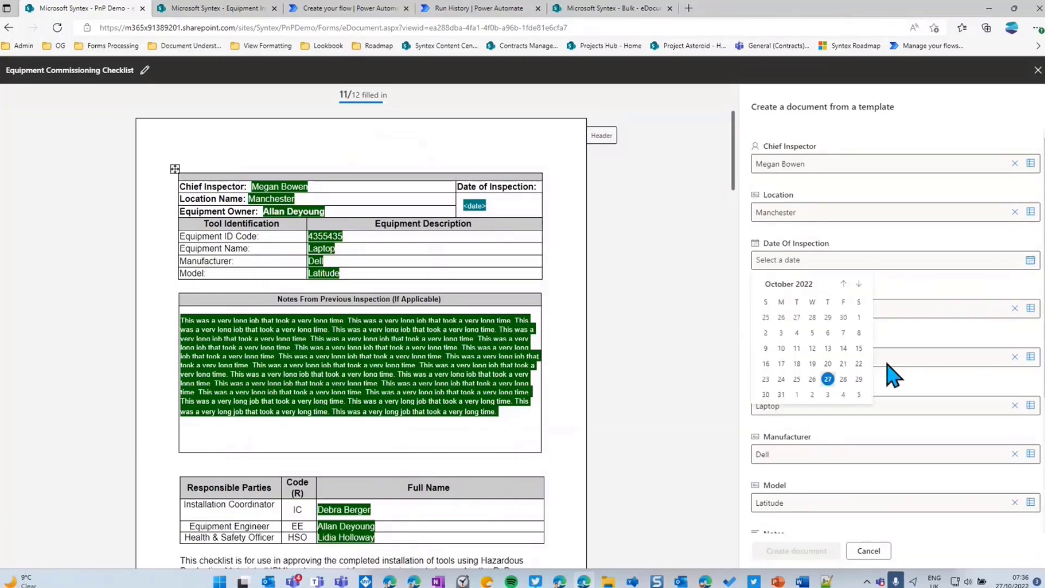
{"action": "left_click", "coordinate": [781, 394]}
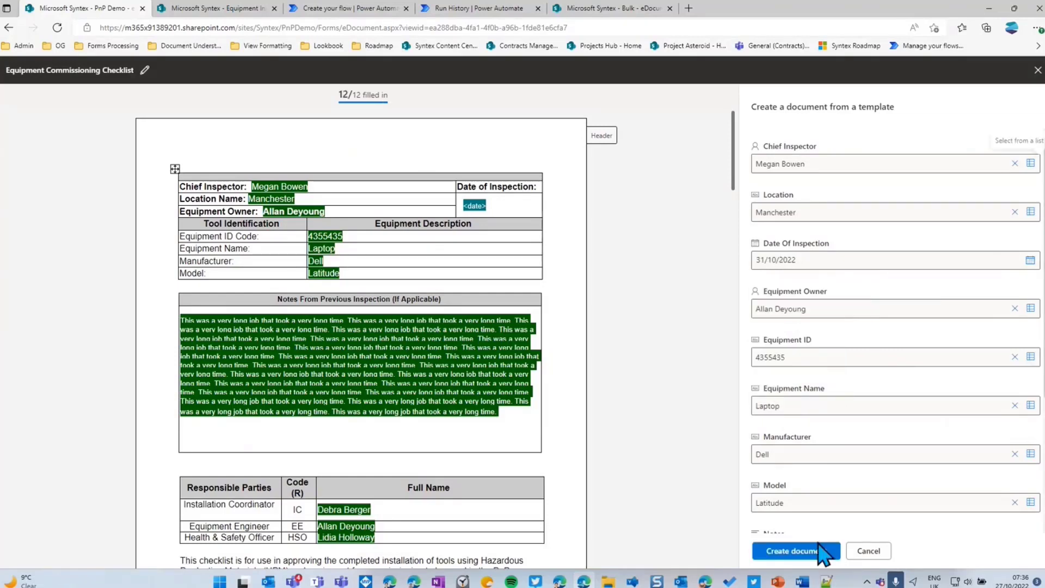
{"action": "left_click", "coordinate": [788, 552]}
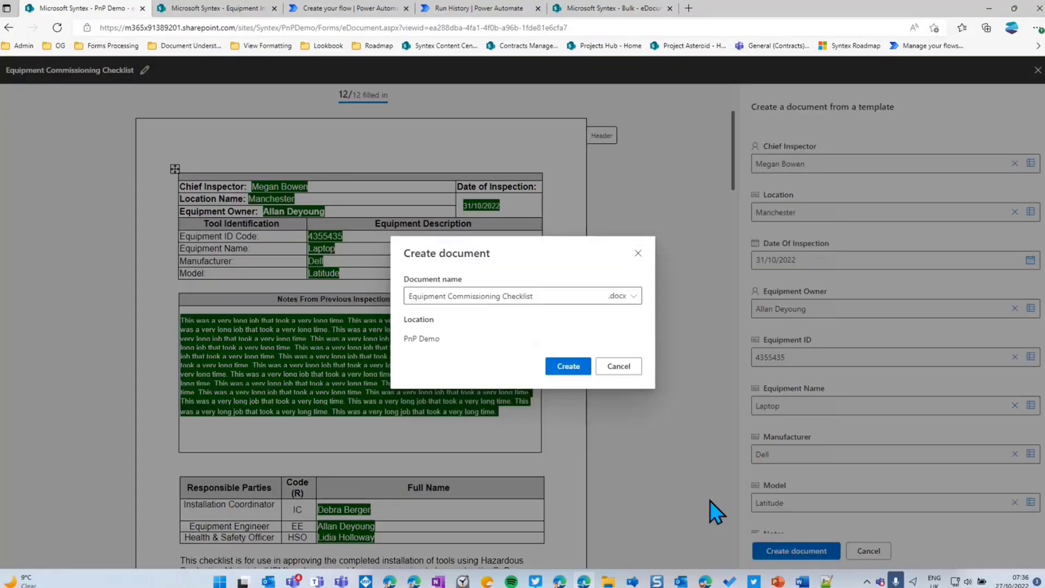
{"action": "type", "text": "- pnp demo"}
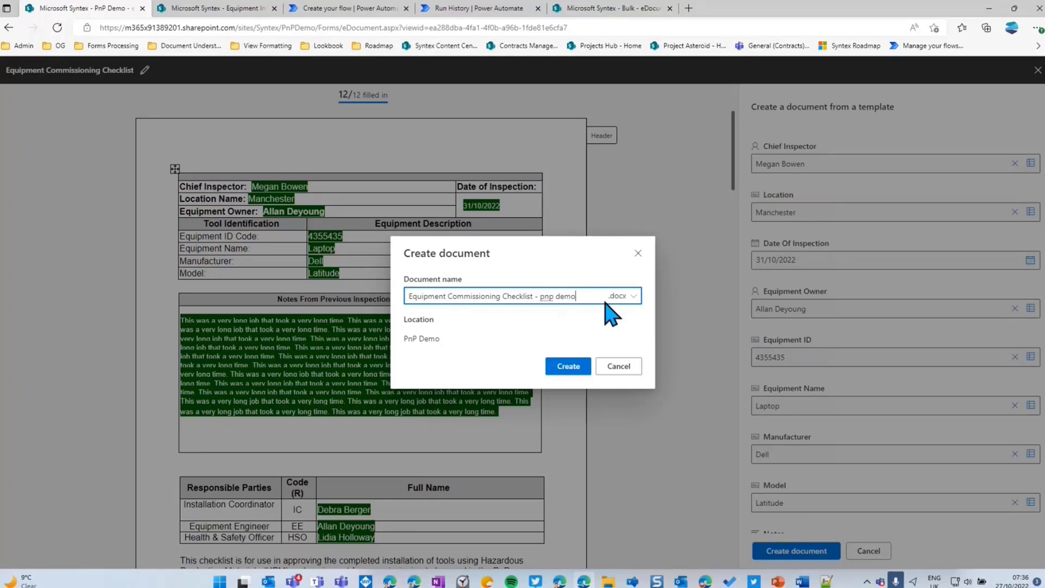
{"action": "left_click", "coordinate": [620, 296]}
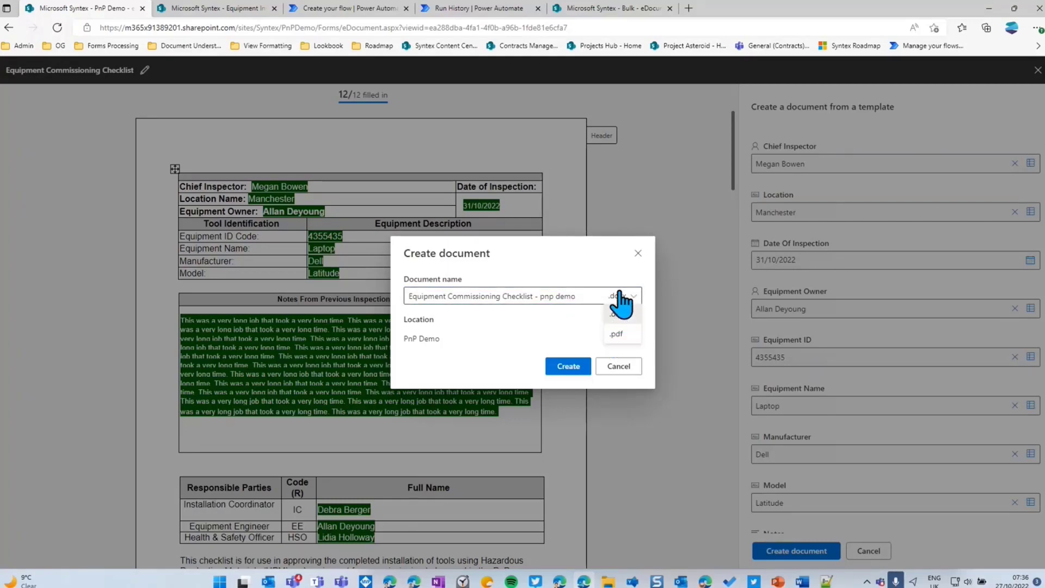
{"action": "left_click", "coordinate": [617, 335]}
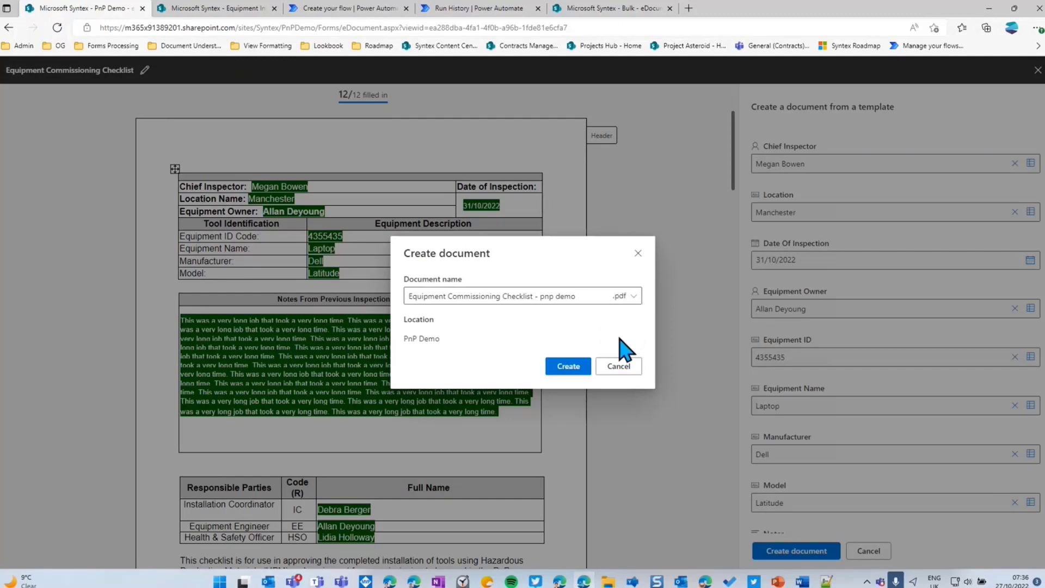
{"action": "left_click", "coordinate": [582, 368]}
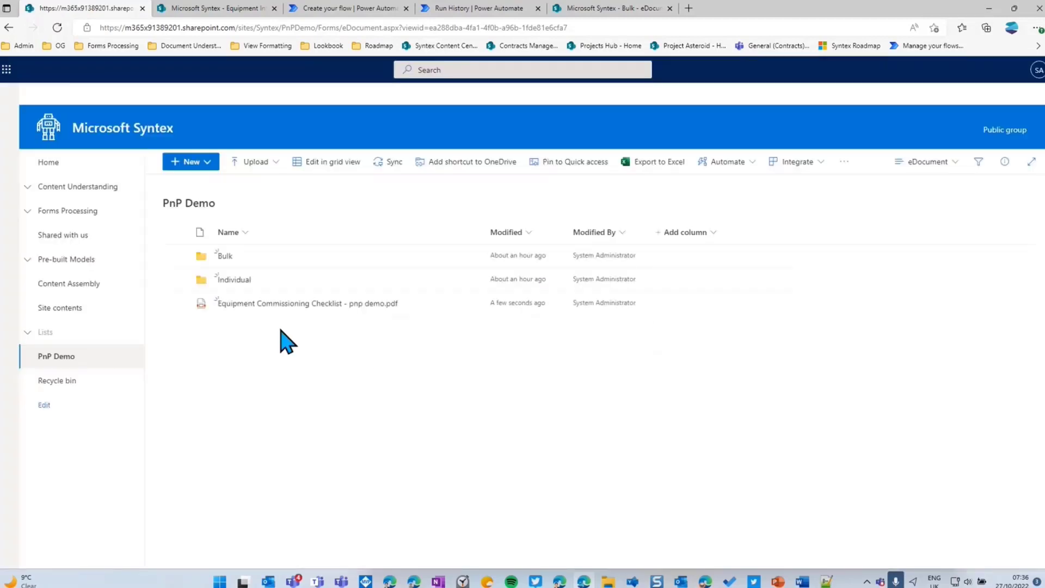
Open 'Equipment Commissioning Checklist - pnp demo.pdf' and review the Laptop details and 31/10/2022 date.
{"action": "left_click", "coordinate": [246, 301]}
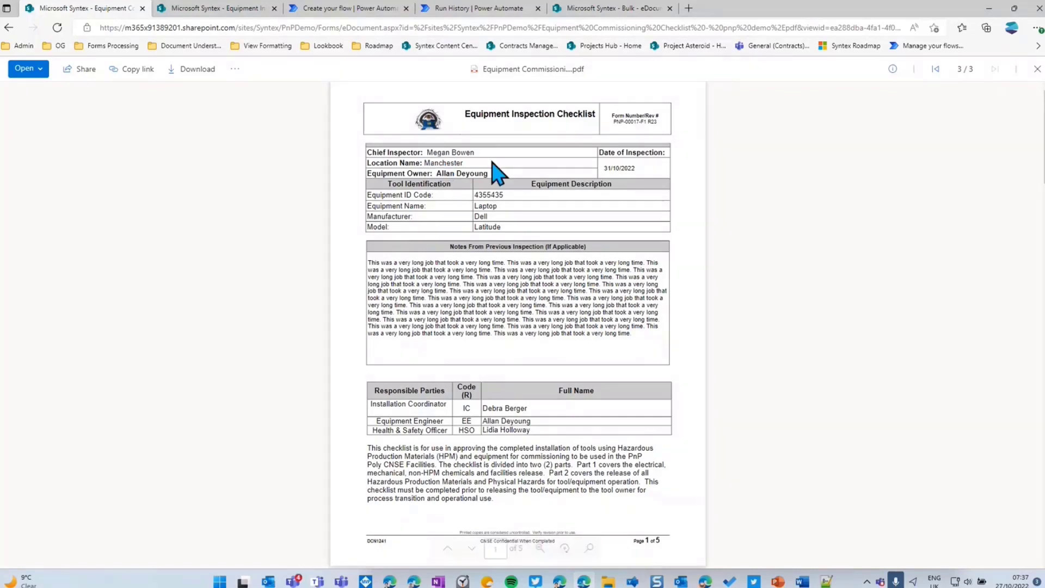
{"action": "scroll", "coordinate": [542, 335], "scroll_direction": "down", "scroll_amount": 10}
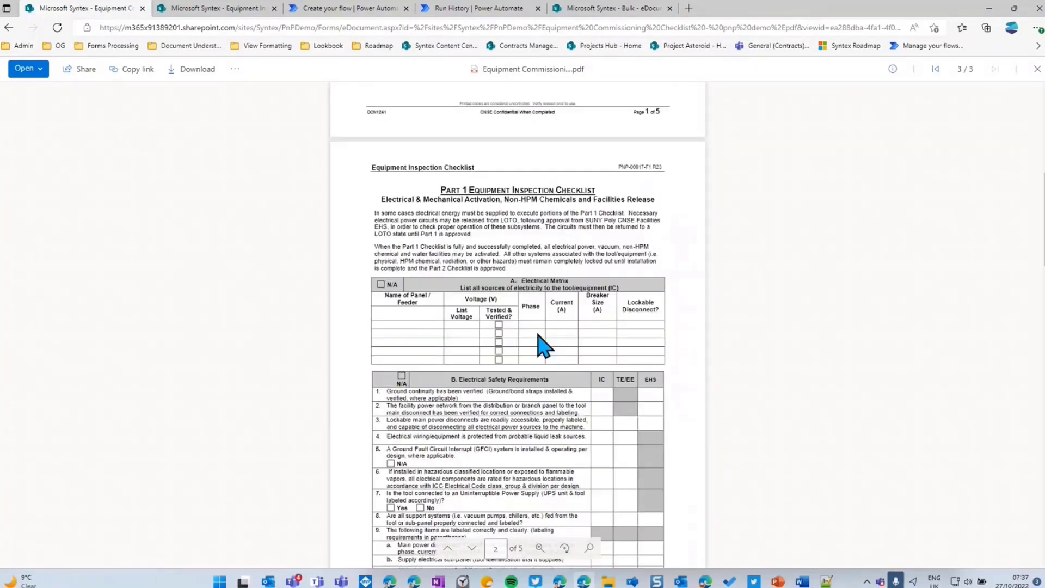
{"action": "scroll", "coordinate": [543, 337], "scroll_direction": "up", "scroll_amount": 7}
{"action": "scroll", "coordinate": [539, 335], "scroll_direction": "up", "scroll_amount": 3}
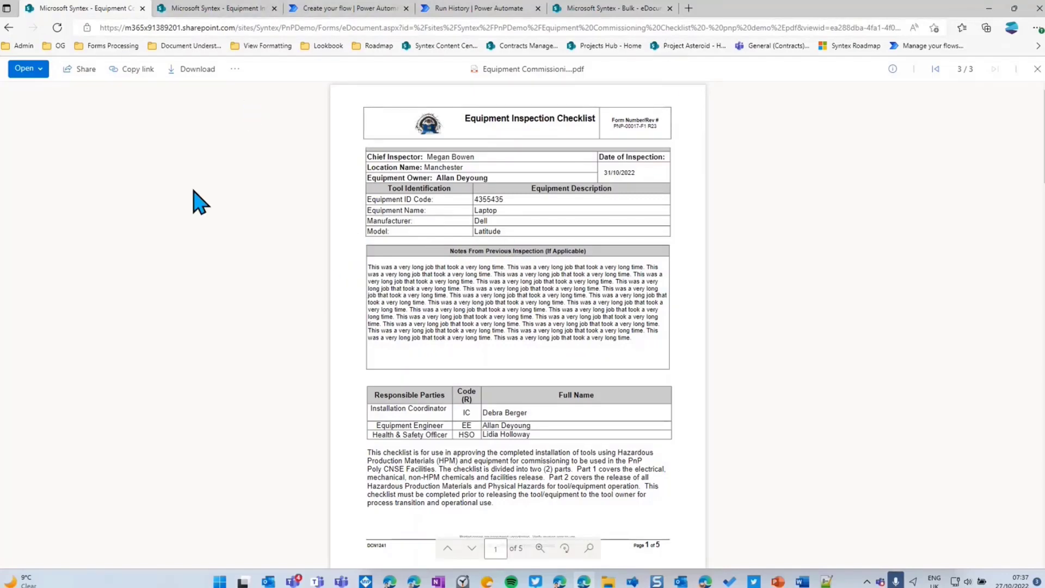
Switch to the Equipment Inspection Checklist list showing the Lamp Shade, Bed and Laptop rows.
{"action": "left_click", "coordinate": [241, 12]}
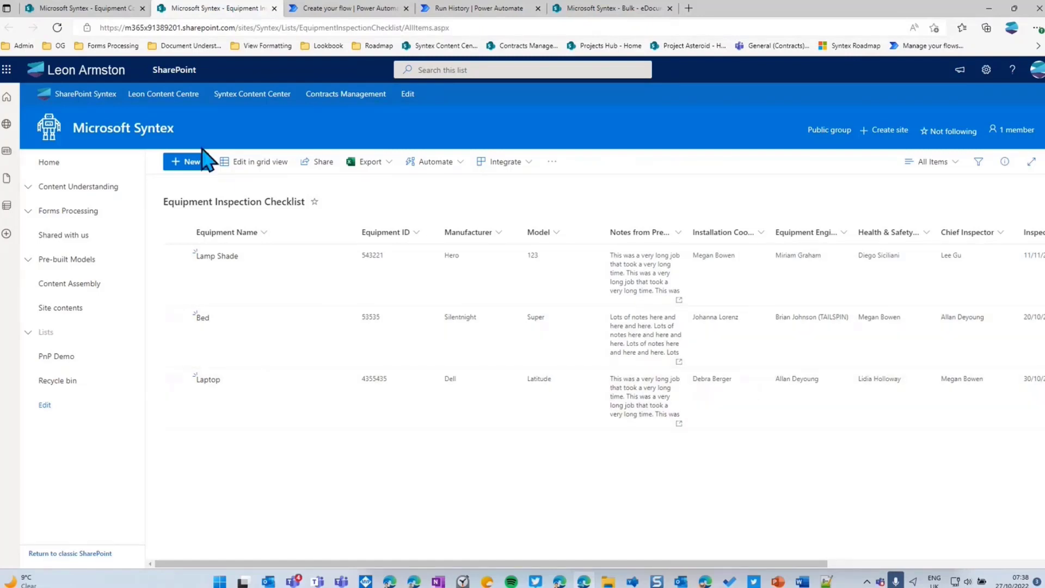
Add the 'Generate document using SharePoint Syntex' action to the new flow.
{"action": "left_click", "coordinate": [332, 9]}
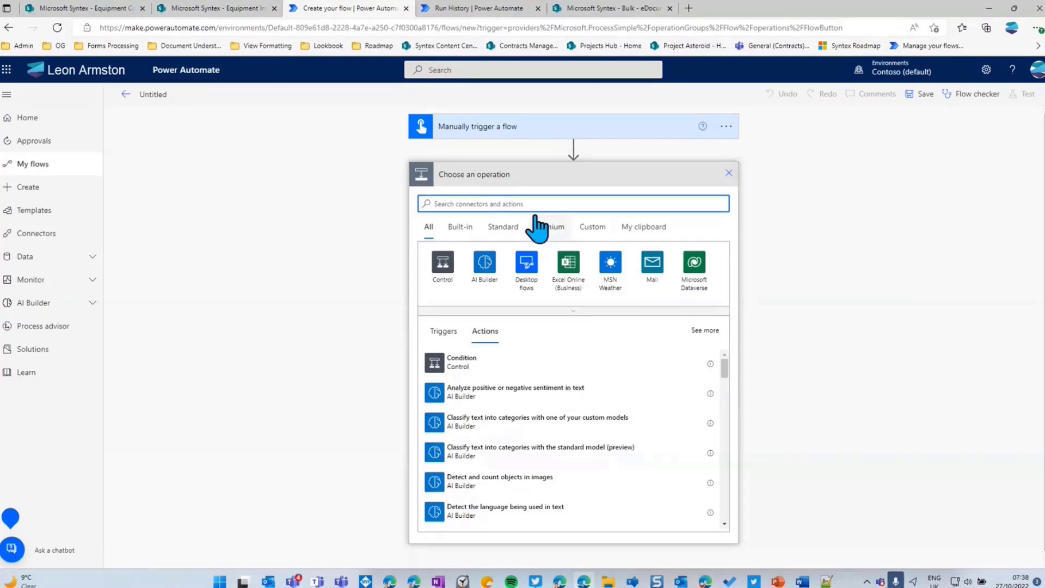
{"action": "type", "text": "syntex"}
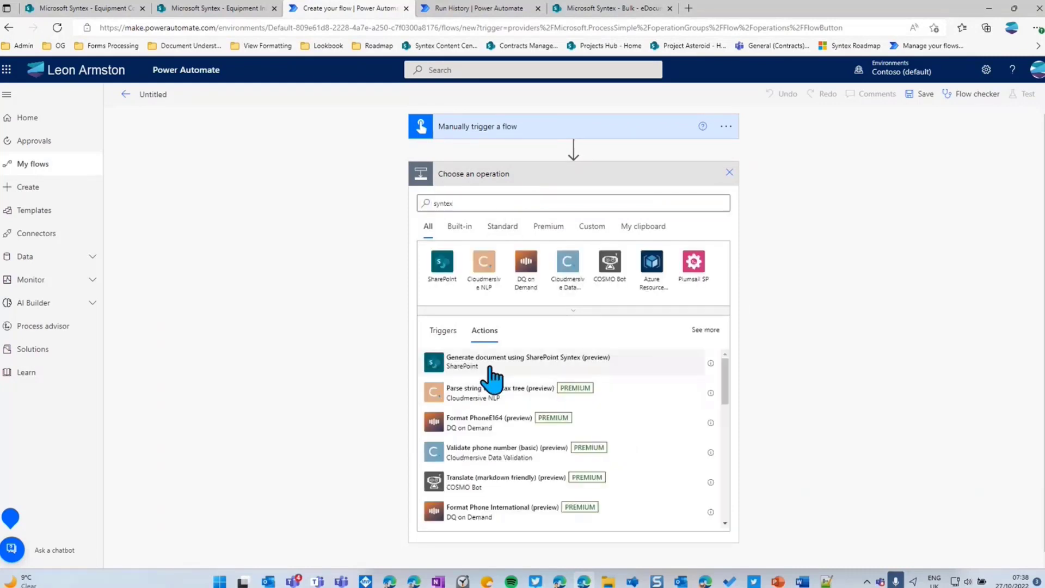
{"action": "left_click", "coordinate": [491, 370]}
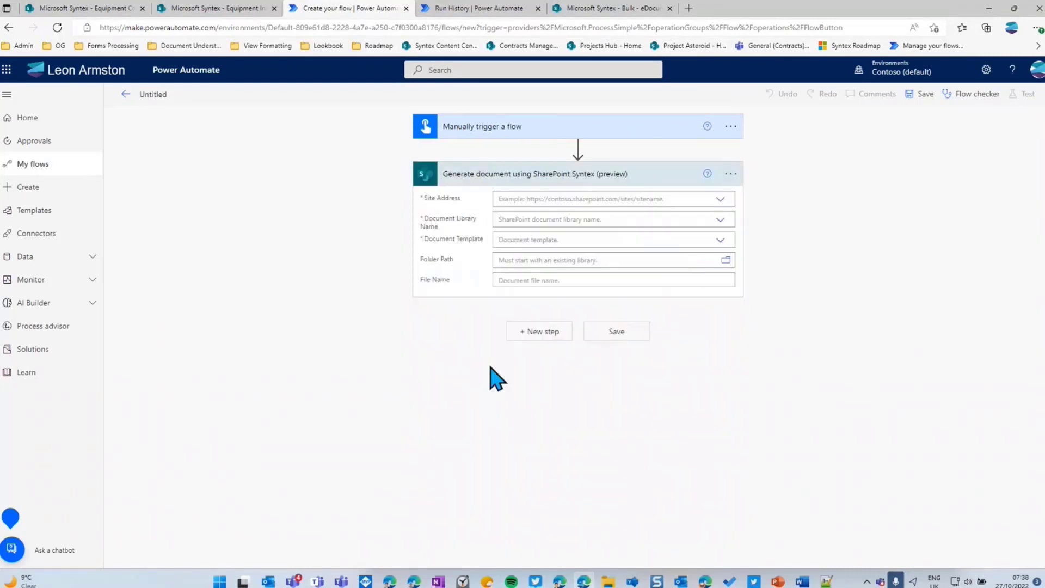
Point the action at the Microsoft Syntex site, PnP Demo library and Equipment Commissioning Checklist template.
{"action": "left_click", "coordinate": [719, 200]}
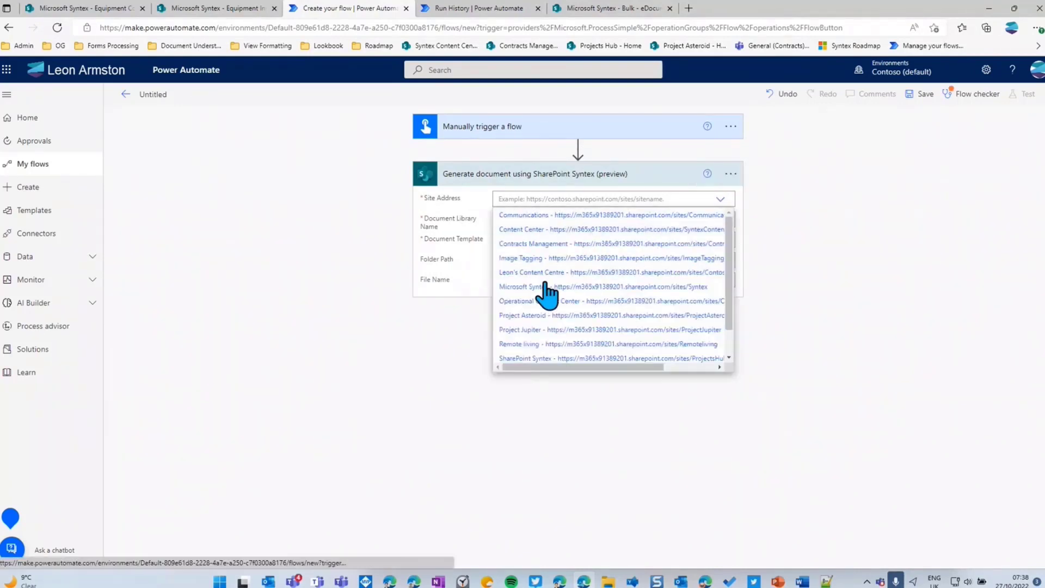
{"action": "left_click", "coordinate": [544, 287]}
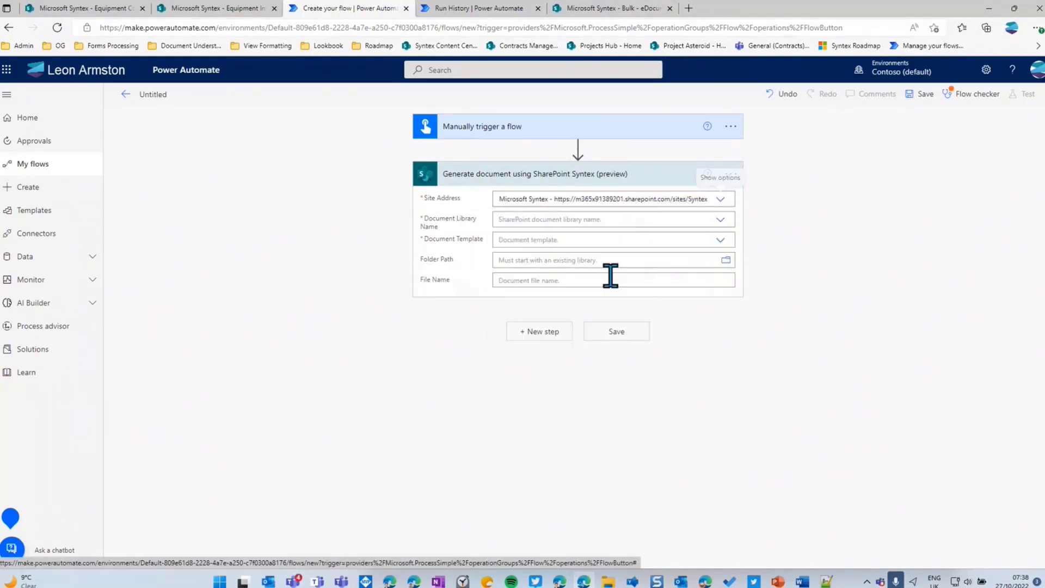
{"action": "left_click", "coordinate": [720, 221]}
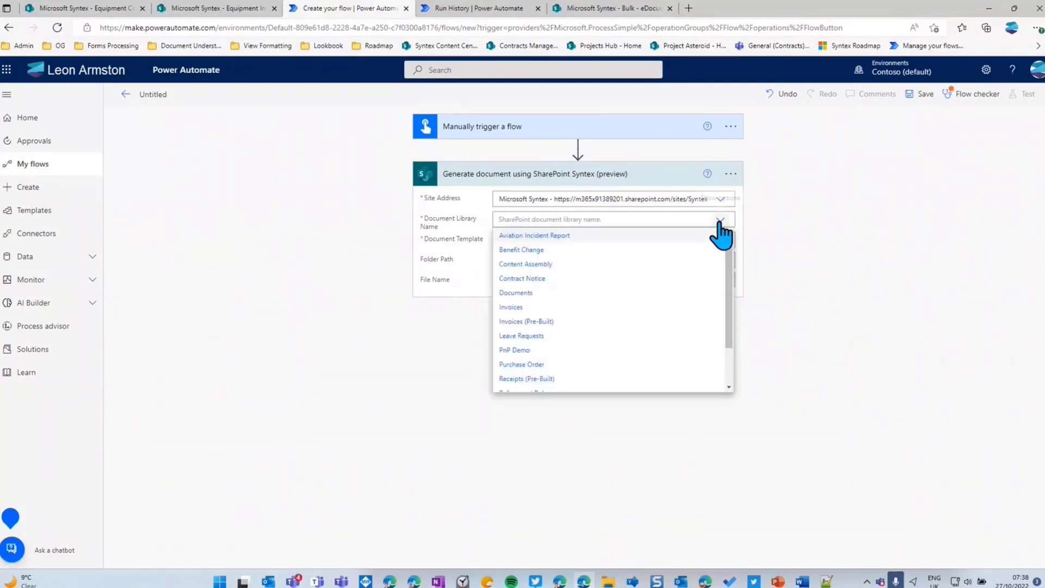
{"action": "left_click", "coordinate": [514, 350]}
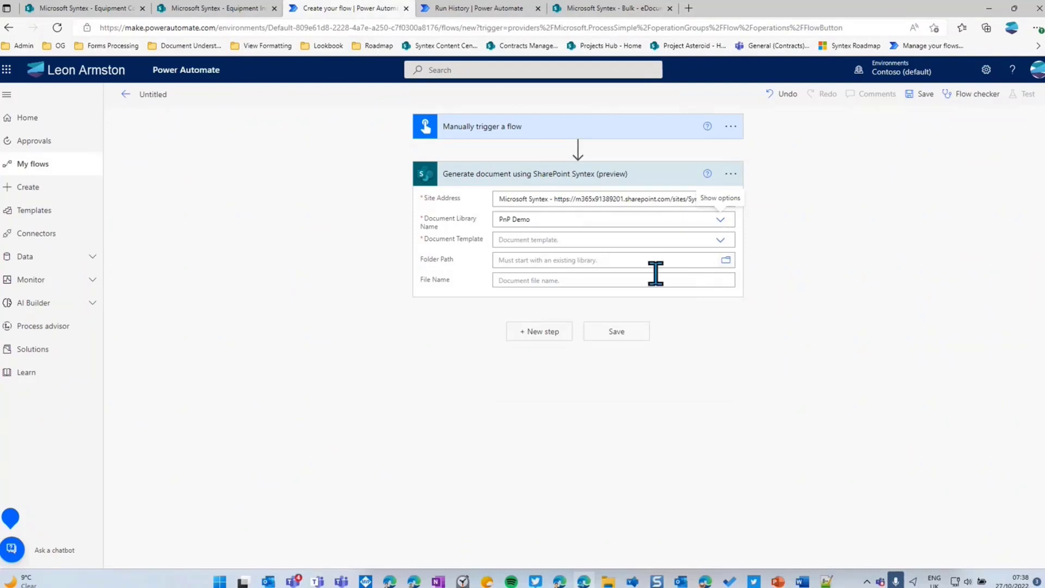
{"action": "left_click", "coordinate": [714, 241]}
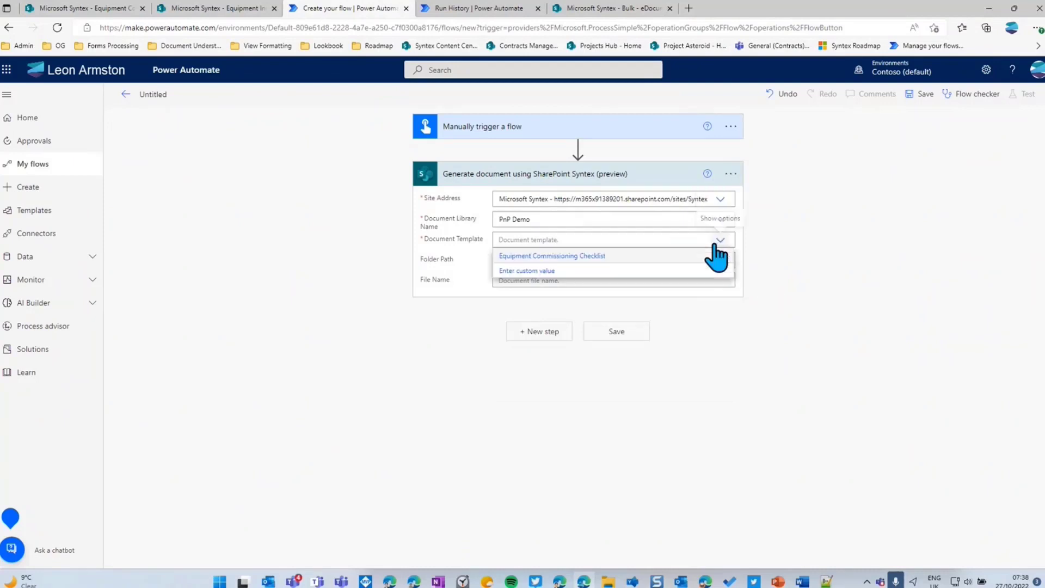
{"action": "left_click", "coordinate": [587, 255]}
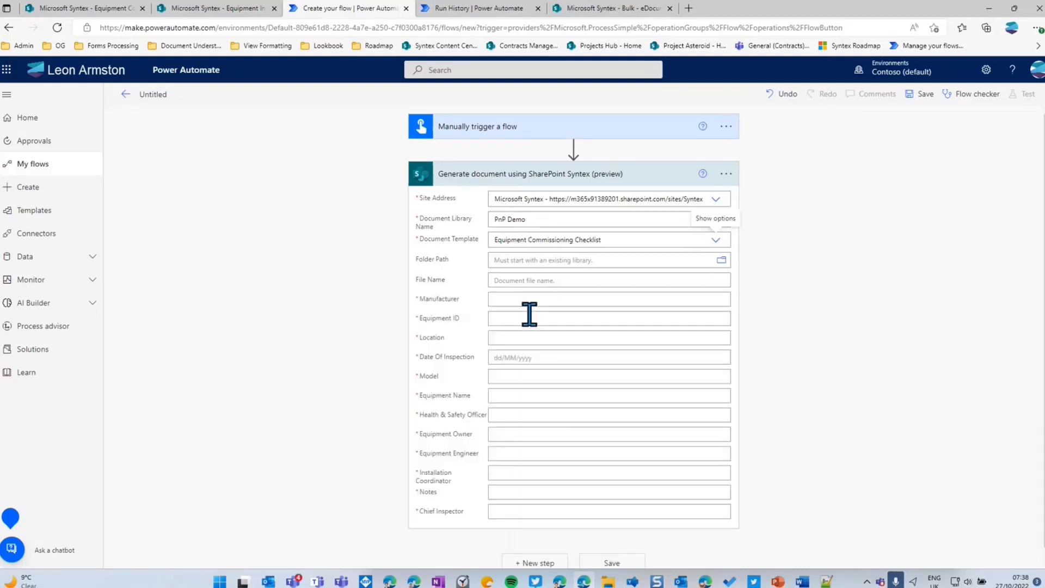
Begin filling in the Manufacturer and Equipment Name fields of the action.
{"action": "scroll", "coordinate": [529, 318], "scroll_direction": "down", "scroll_amount": 1}
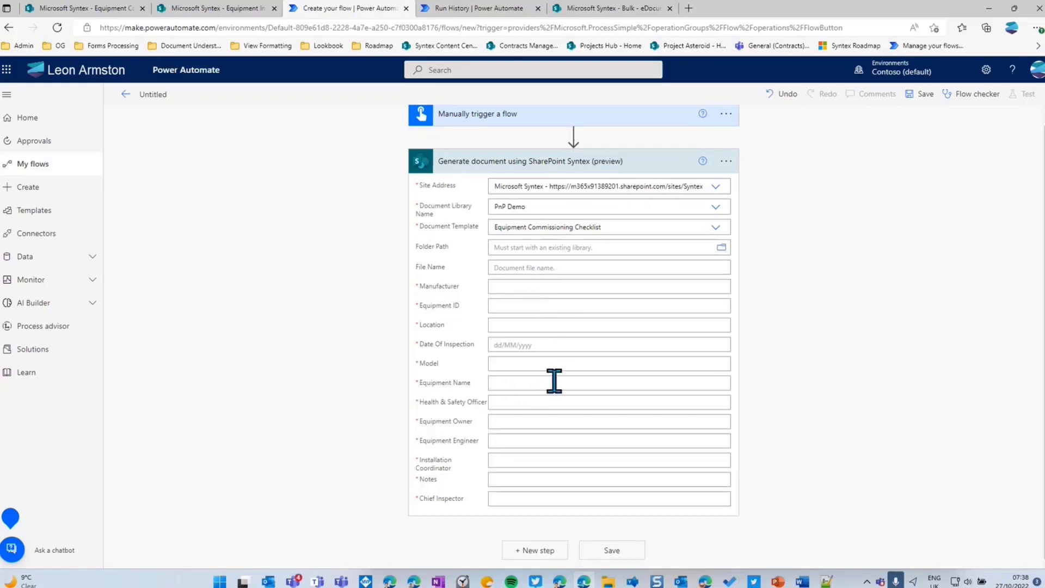
{"action": "left_click", "coordinate": [533, 289]}
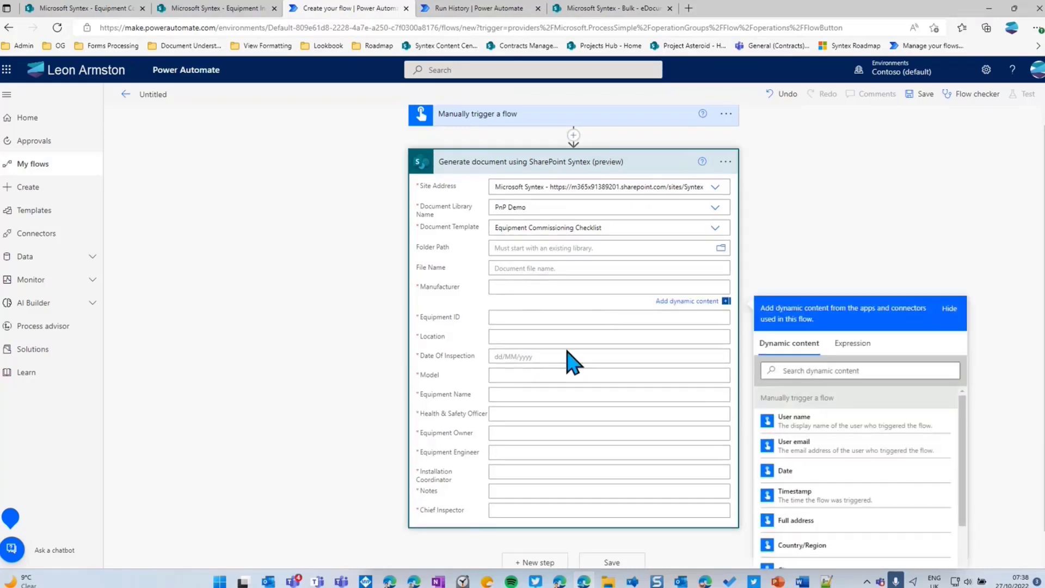
{"action": "left_click", "coordinate": [541, 392]}
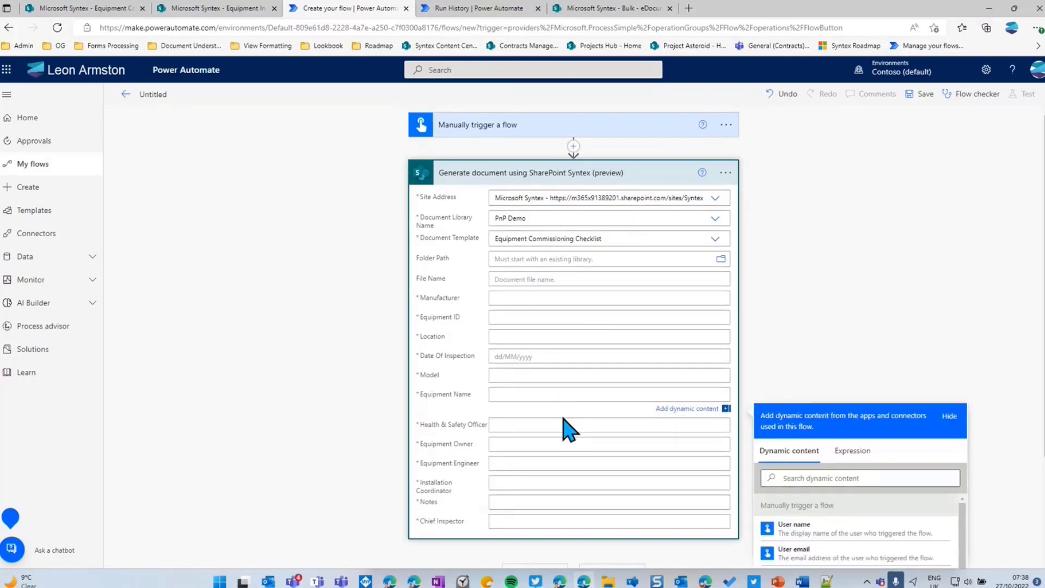
{"action": "type", "text": "rtt"}
Open the Create Equipment Checklist - Bulk flow for editing and expand its Get items step.
{"action": "left_click", "coordinate": [457, 10]}
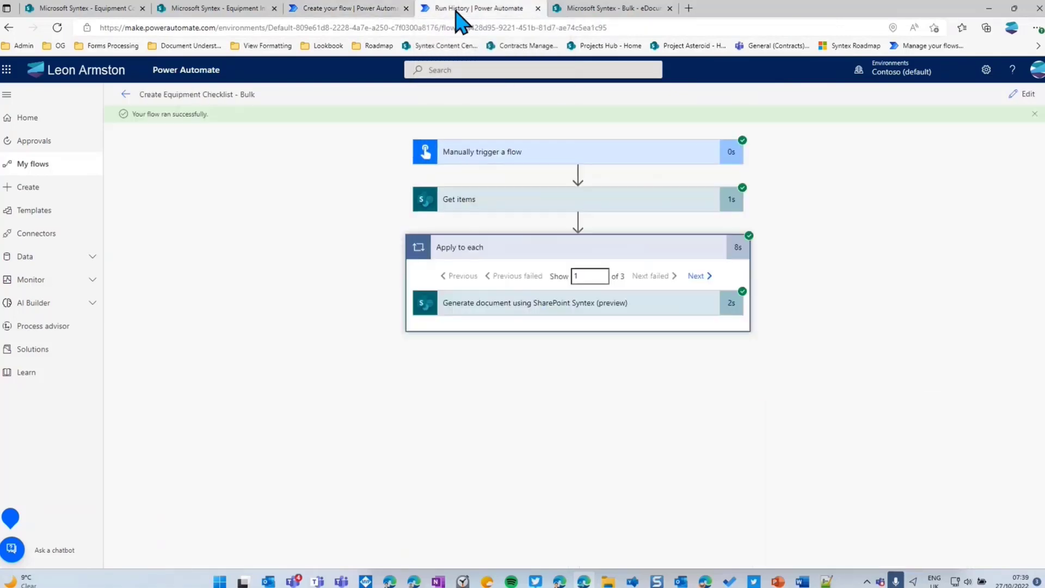
{"action": "left_click", "coordinate": [1022, 101]}
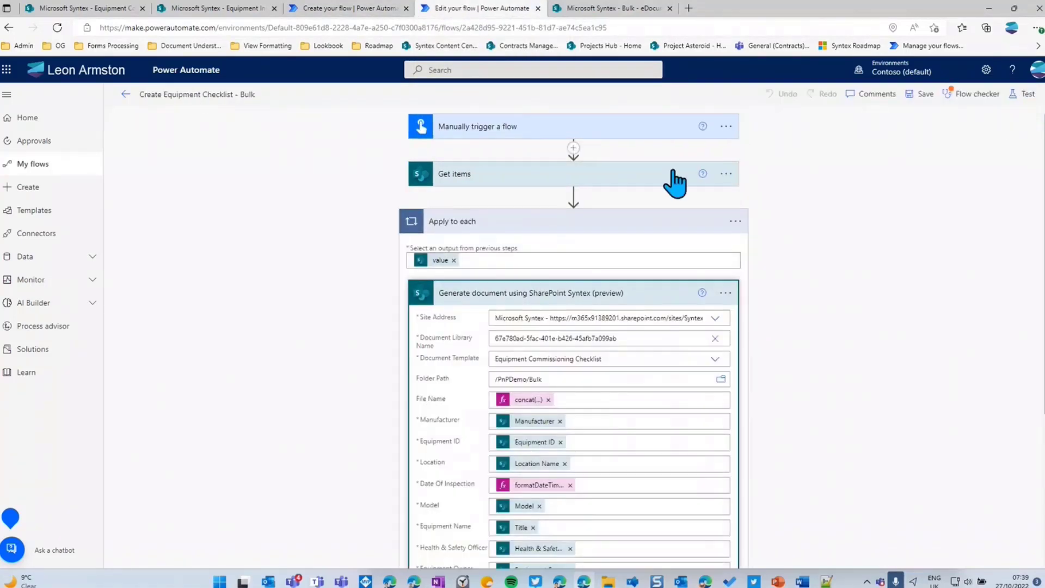
{"action": "left_click", "coordinate": [524, 187]}
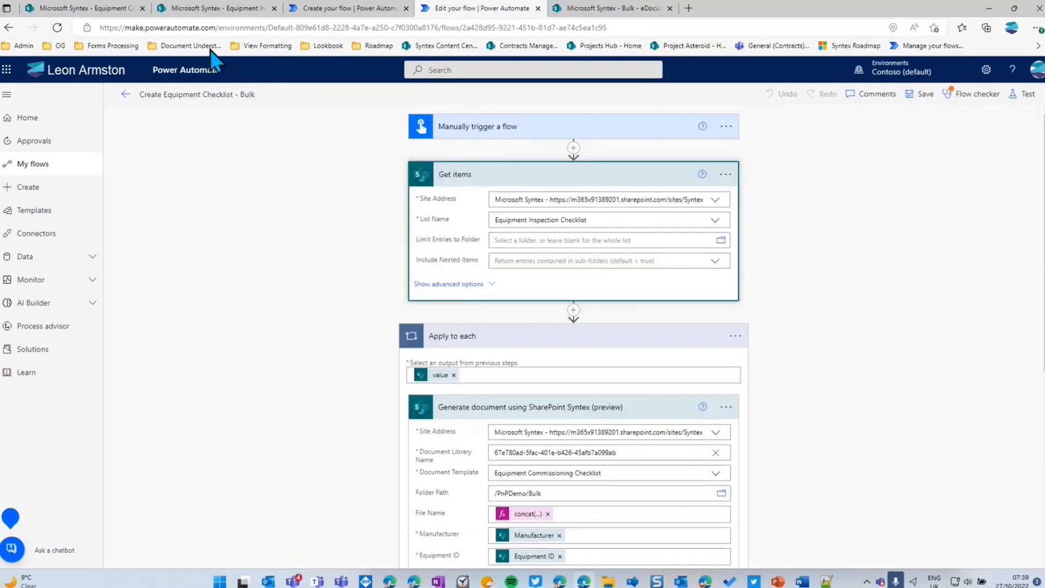
Compare the Equipment Inspection Checklist list columns with the Generate document field mappings.
{"action": "left_click", "coordinate": [196, 10]}
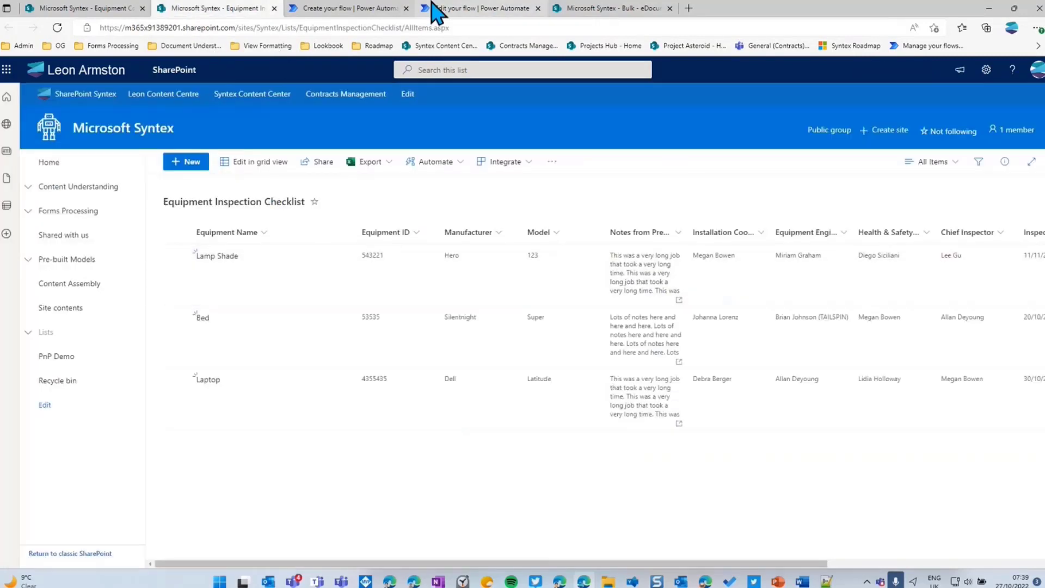
{"action": "left_click", "coordinate": [495, 12]}
{"action": "scroll", "coordinate": [326, 435], "scroll_direction": "down", "scroll_amount": 1}
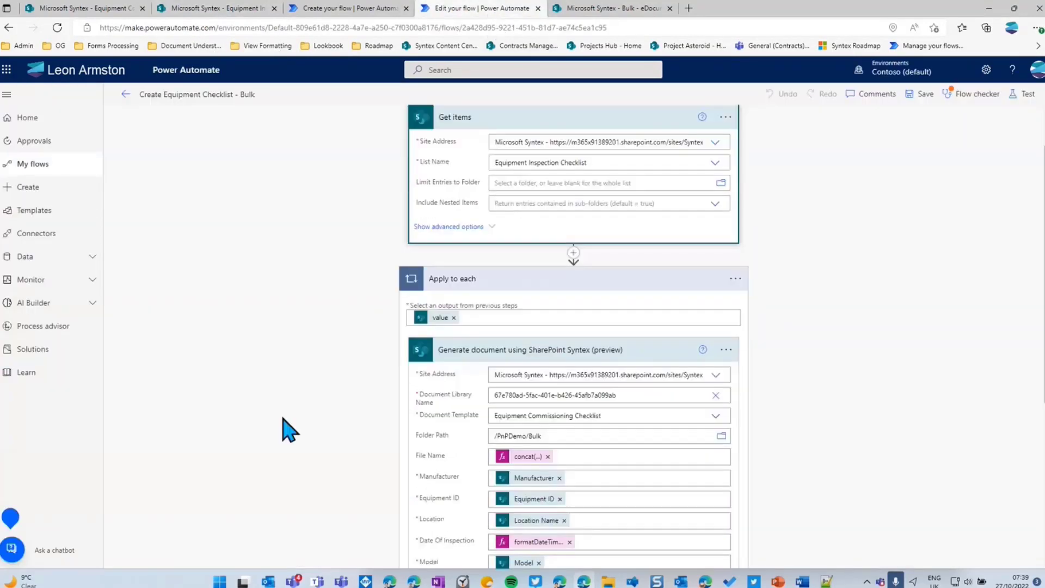
{"action": "scroll", "coordinate": [288, 430], "scroll_direction": "down", "scroll_amount": 5}
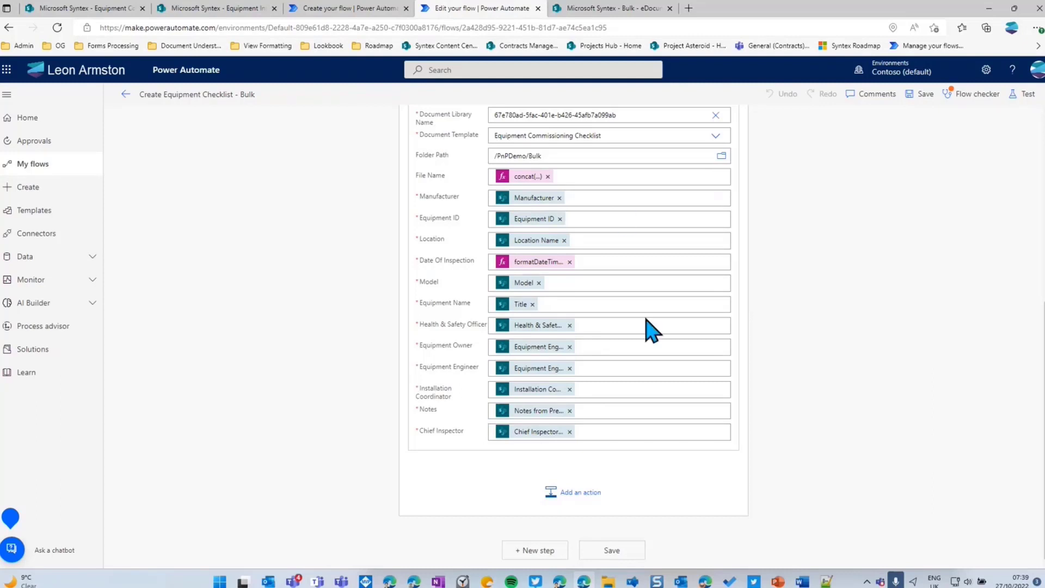
{"action": "scroll", "coordinate": [653, 329], "scroll_direction": "up", "scroll_amount": 4}
Run a manually triggered test of the Create Equipment Checklist - Bulk flow.
{"action": "left_click", "coordinate": [1023, 95]}
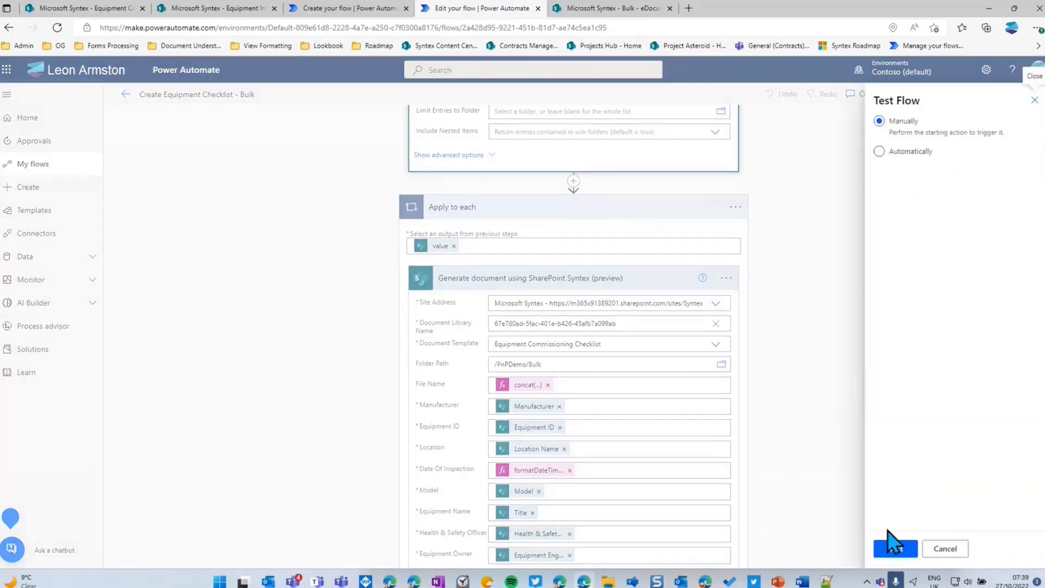
{"action": "left_click", "coordinate": [892, 544]}
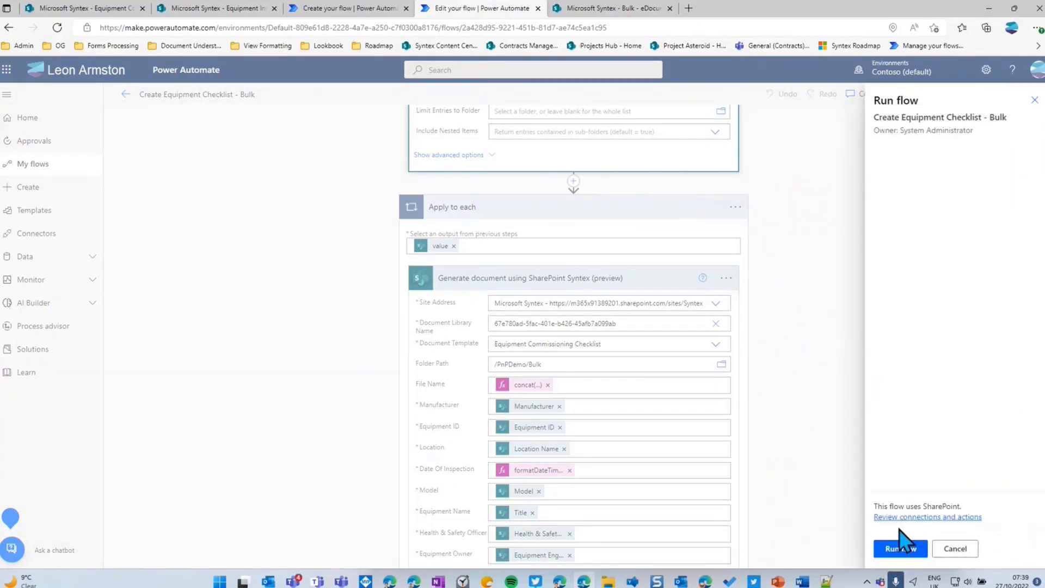
{"action": "left_click", "coordinate": [900, 547]}
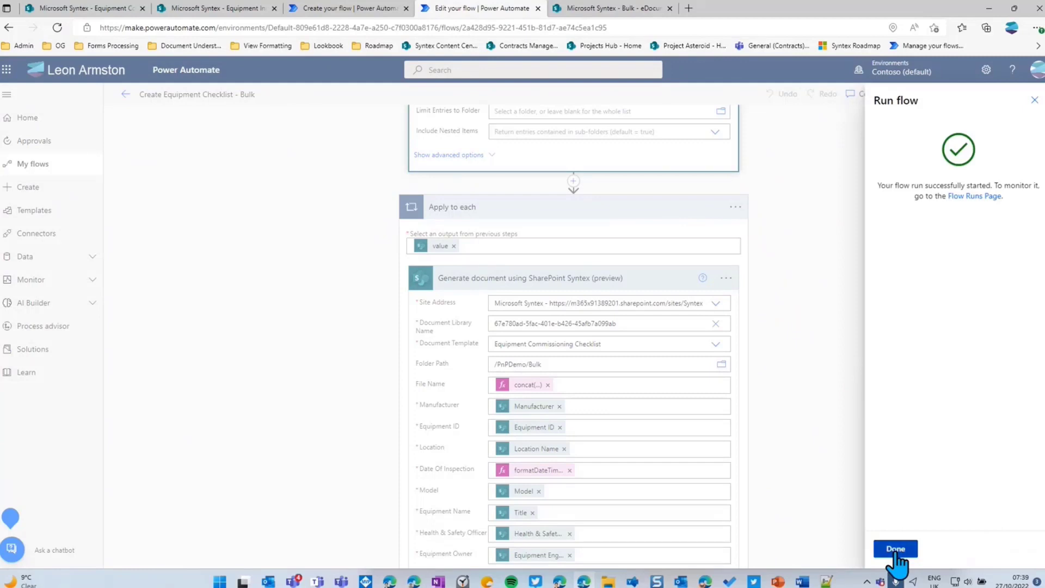
{"action": "left_click", "coordinate": [894, 550]}
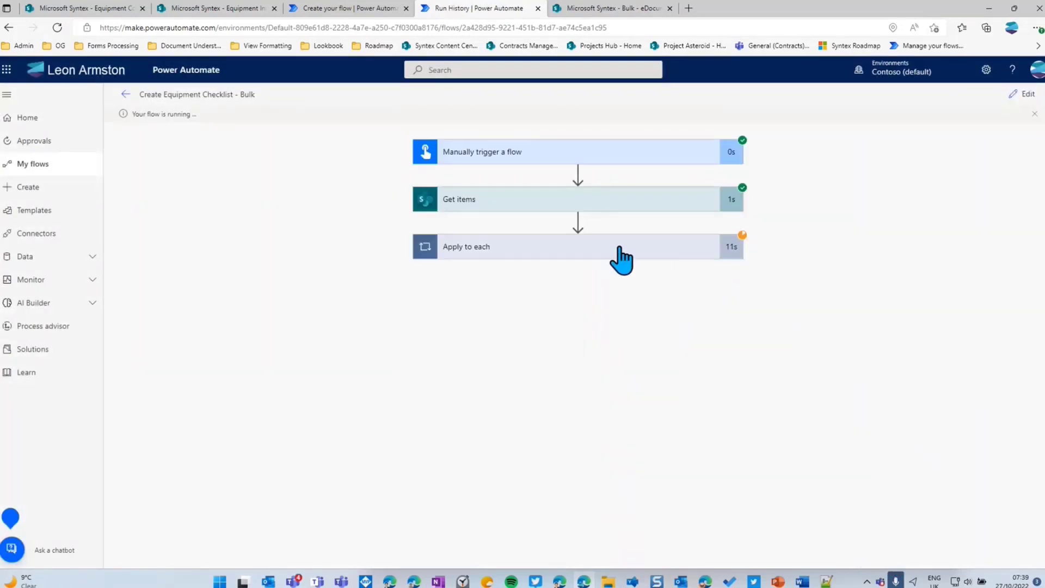
Expand Apply to each and check the Generate document inputs for the 3 iterations.
{"action": "left_click", "coordinate": [621, 256]}
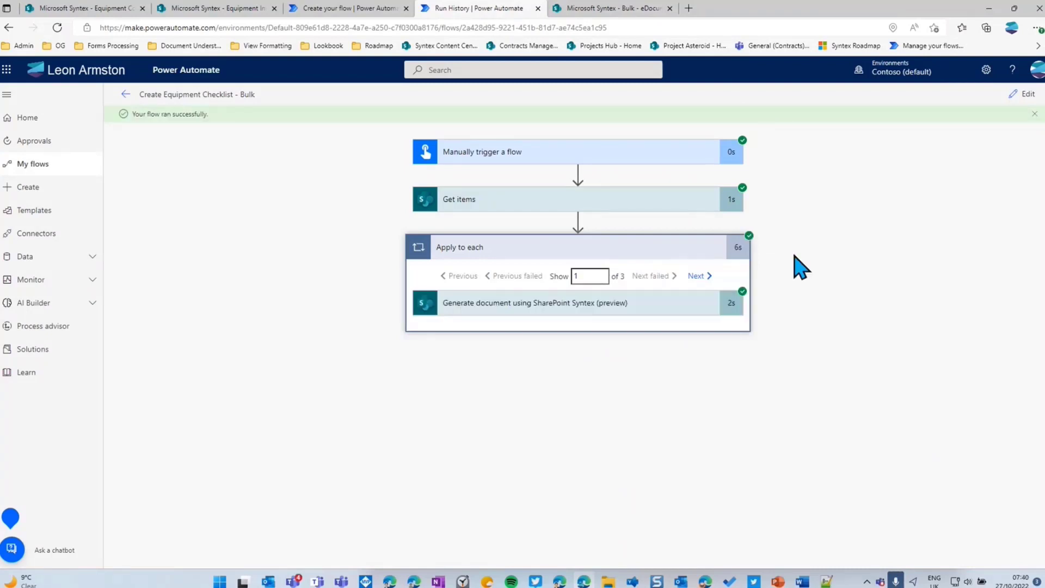
{"action": "left_click", "coordinate": [524, 306]}
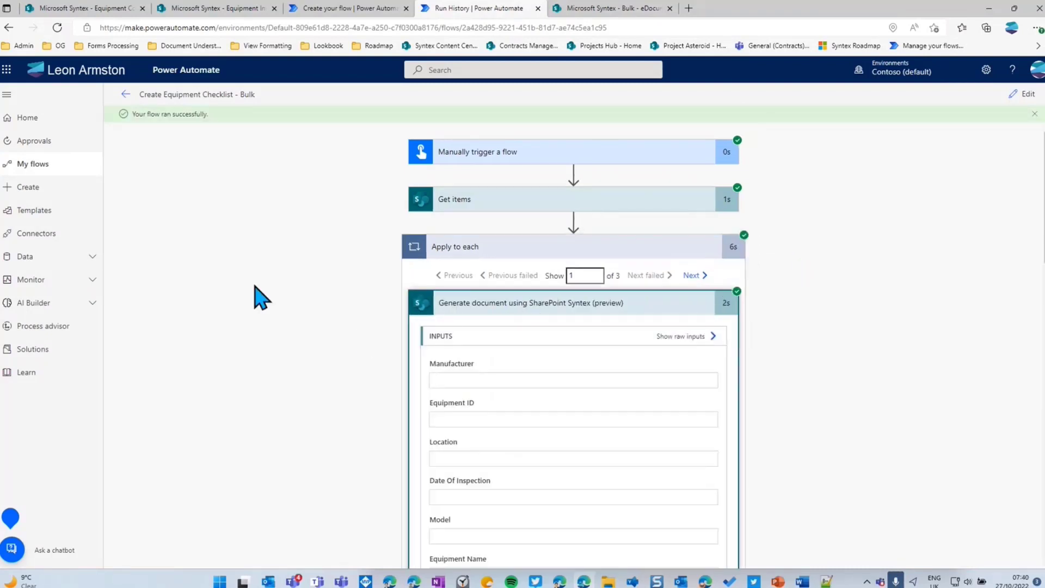
{"action": "scroll", "coordinate": [333, 310], "scroll_direction": "down", "scroll_amount": 5}
{"action": "scroll", "coordinate": [544, 337], "scroll_direction": "up", "scroll_amount": 5}
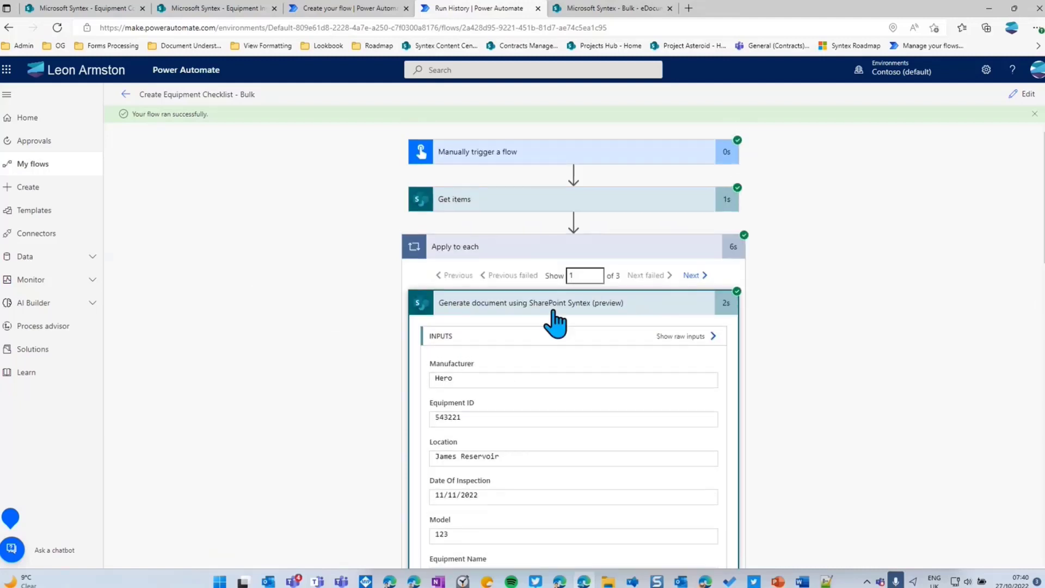
{"action": "left_click", "coordinate": [507, 304]}
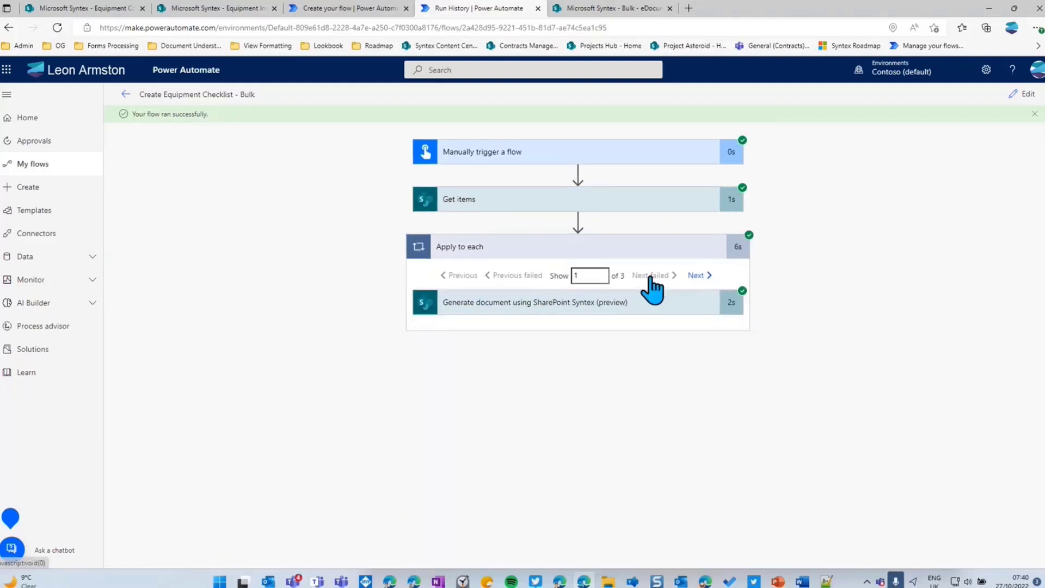
Show the PnP Demo Bulk library with the new Lamp Shade, Bed and Laptop checklists.
{"action": "left_click", "coordinate": [615, 10]}
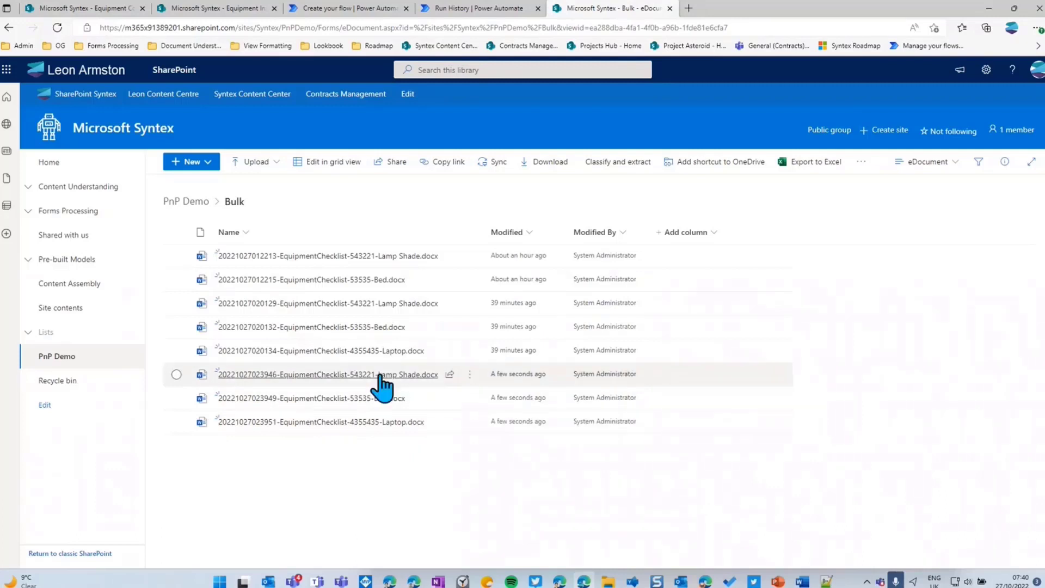
{"action": "mouse_move", "coordinate": [381, 376]}
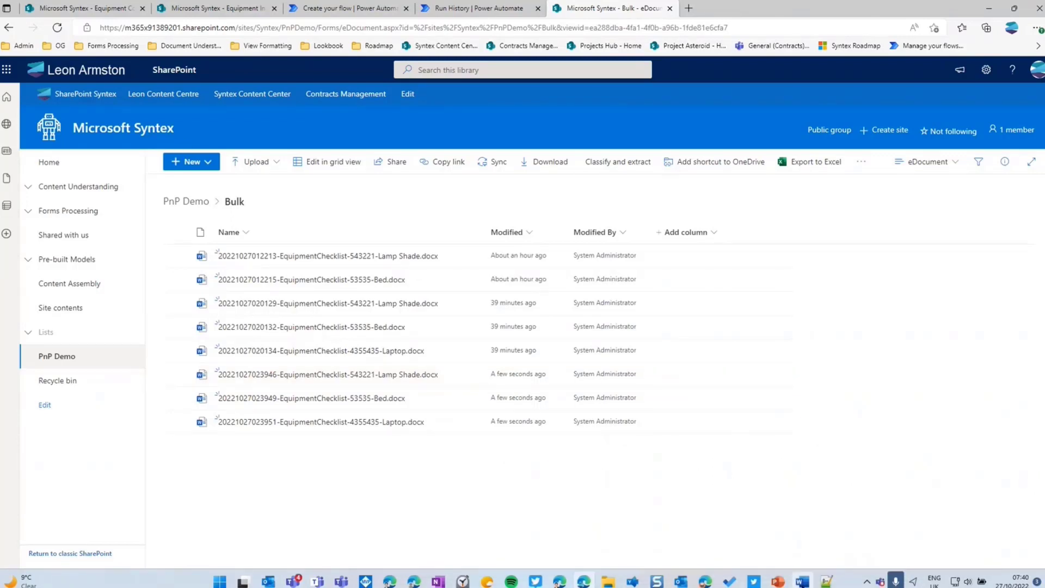
{"action": "key", "text": "alt+Tab"}
{"action": "scroll", "coordinate": [331, 478], "scroll_direction": "down", "scroll_amount": 18}
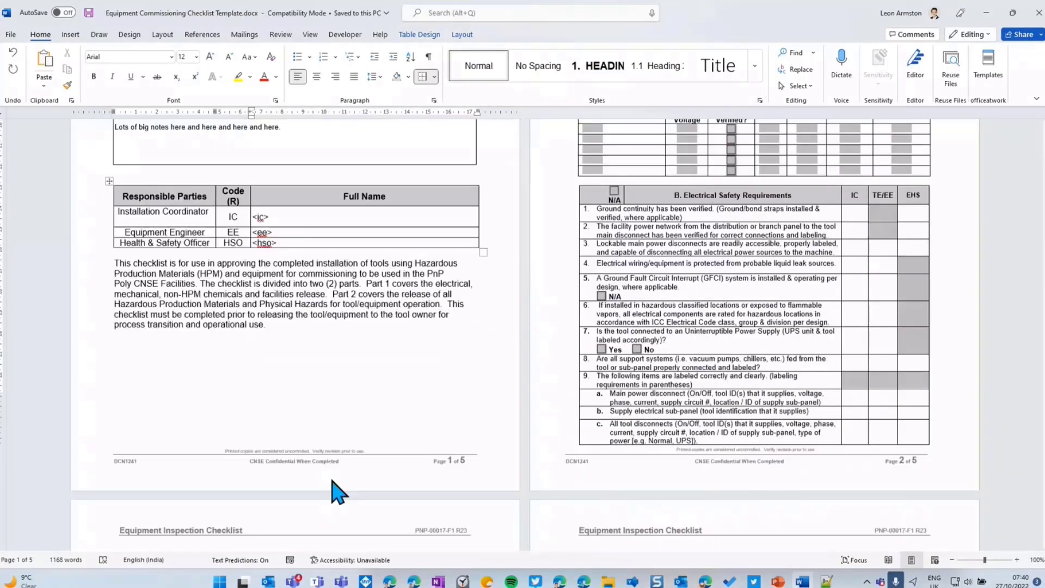
{"action": "scroll", "coordinate": [421, 503], "scroll_direction": "up", "scroll_amount": 1}
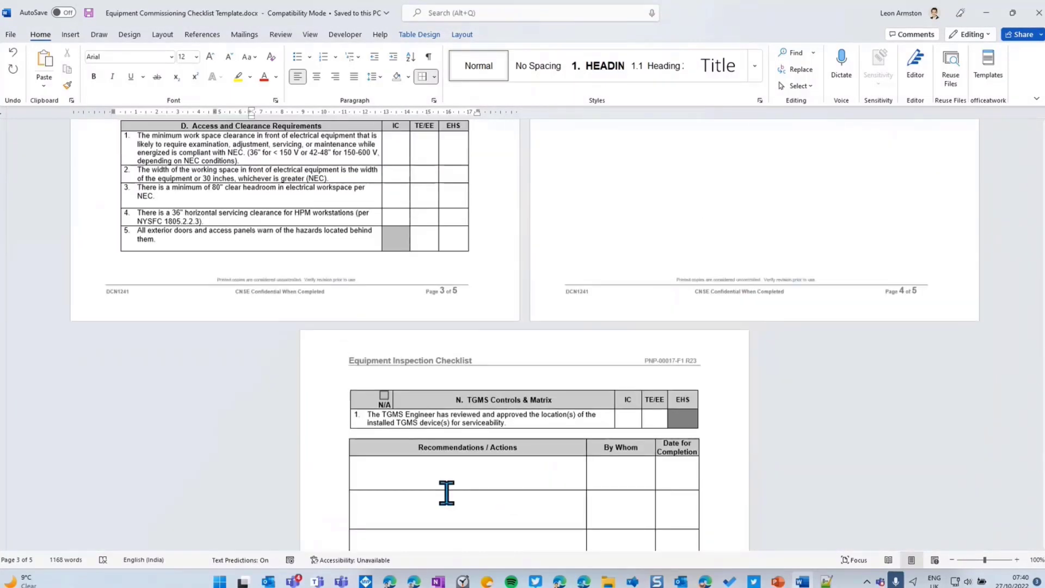
{"action": "scroll", "coordinate": [443, 492], "scroll_direction": "down", "scroll_amount": 4}
{"action": "scroll", "coordinate": [506, 438], "scroll_direction": "down", "scroll_amount": 4}
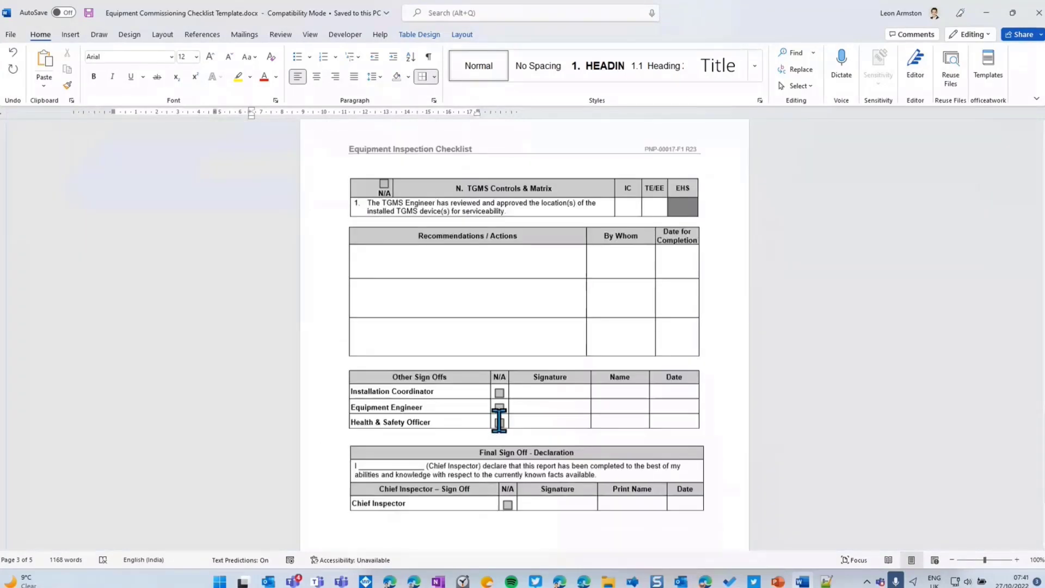
{"action": "scroll", "coordinate": [522, 381], "scroll_direction": "up", "scroll_amount": 2}
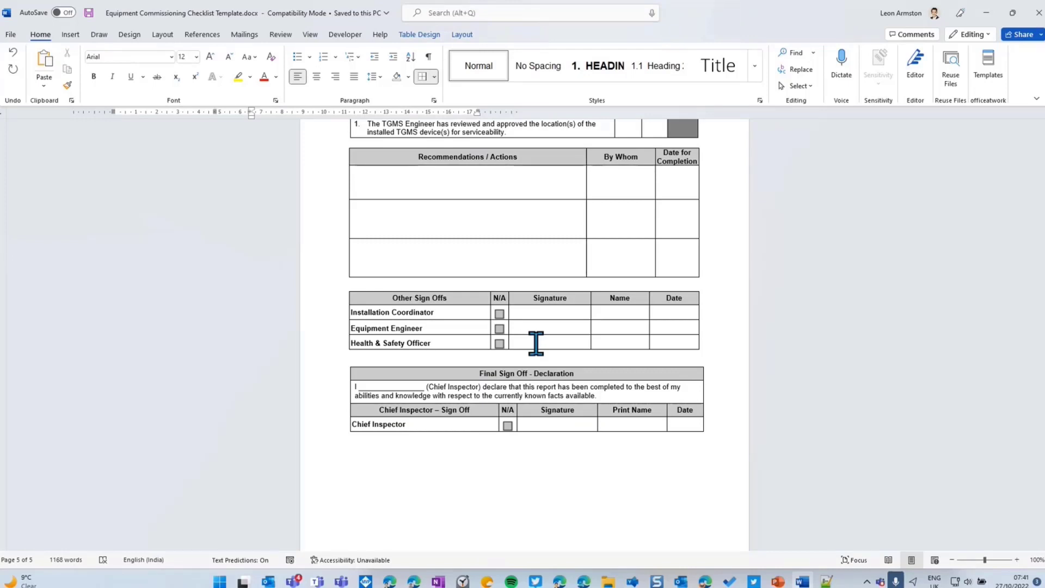
{"action": "scroll", "coordinate": [537, 343], "scroll_direction": "up", "scroll_amount": 3}
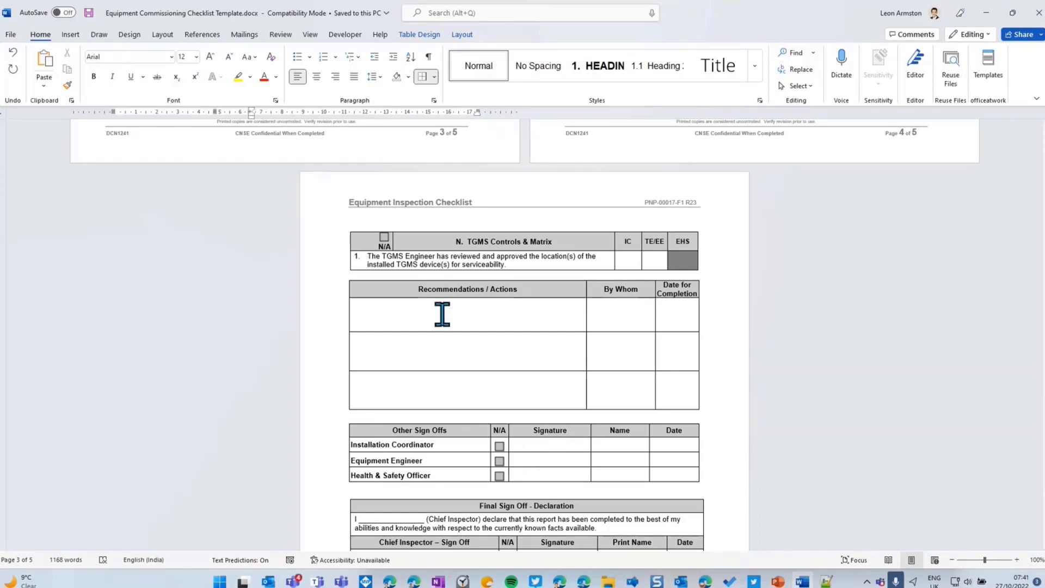
{"action": "scroll", "coordinate": [442, 315], "scroll_direction": "up", "scroll_amount": 4}
{"action": "scroll", "coordinate": [442, 314], "scroll_direction": "up", "scroll_amount": 15}
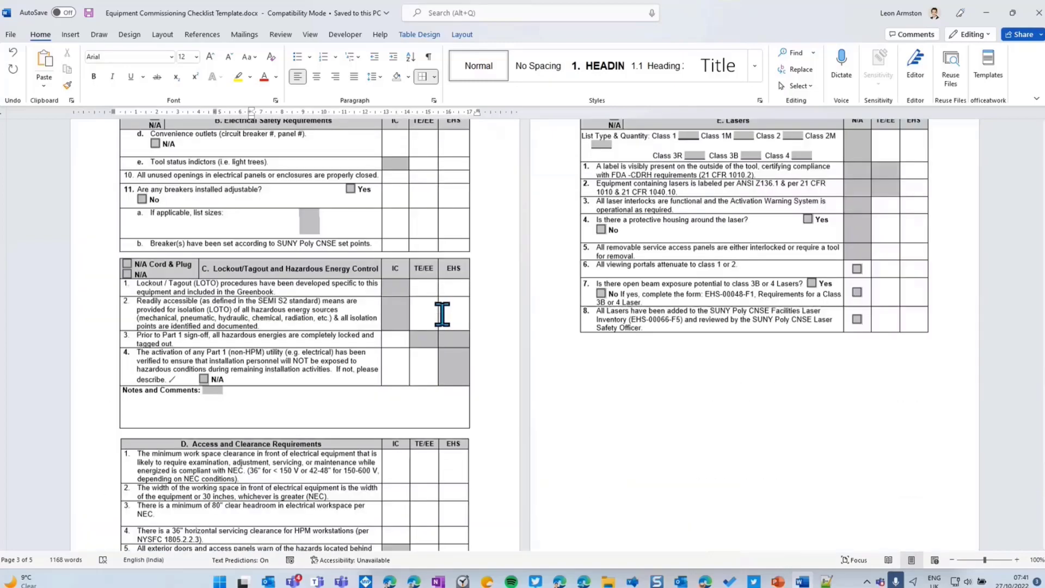
{"action": "scroll", "coordinate": [442, 314], "scroll_direction": "up", "scroll_amount": 15}
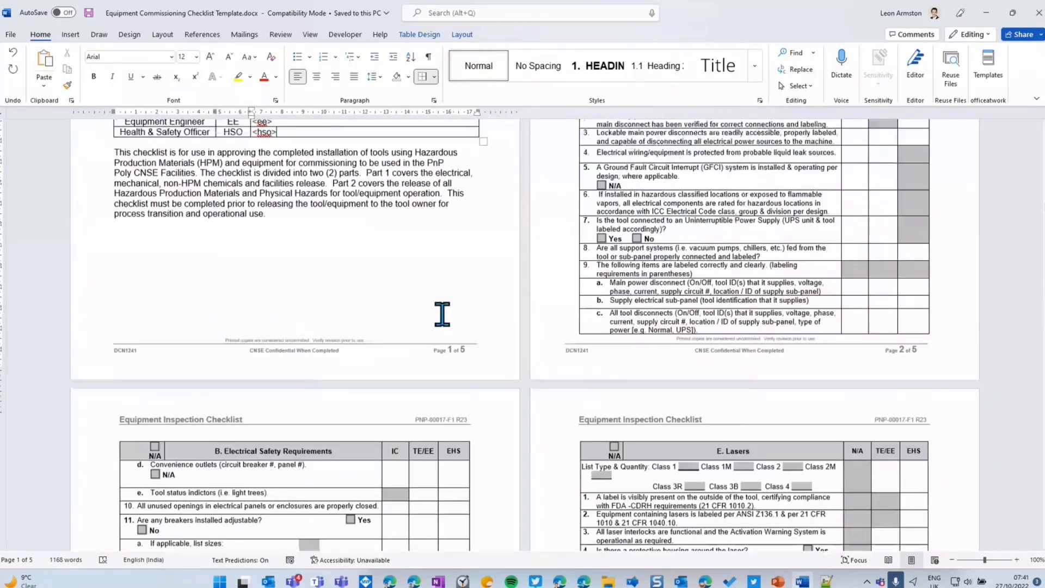
{"action": "scroll", "coordinate": [442, 314], "scroll_direction": "up", "scroll_amount": 3}
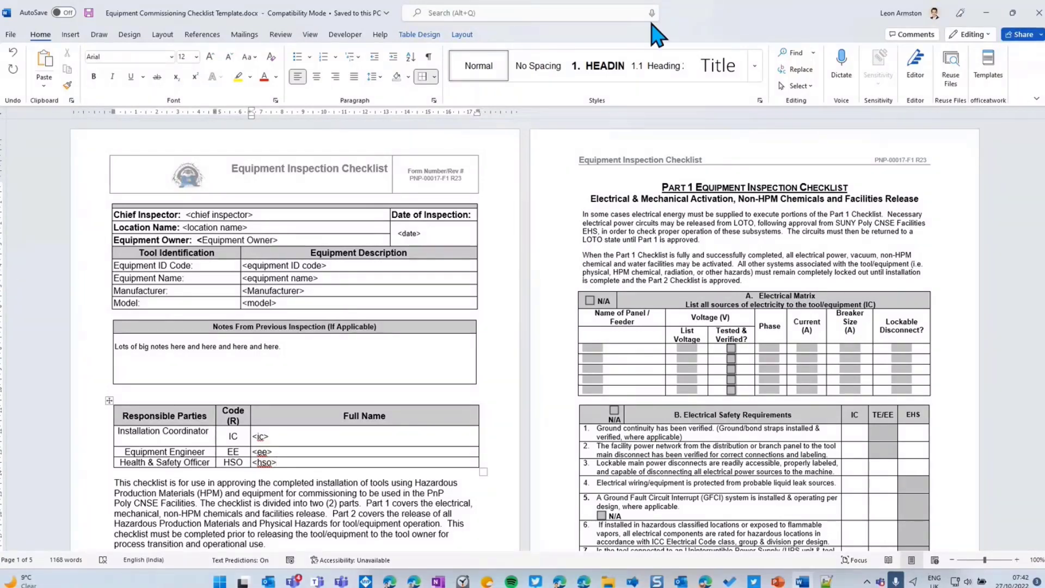
{"action": "left_click", "coordinate": [986, 12]}
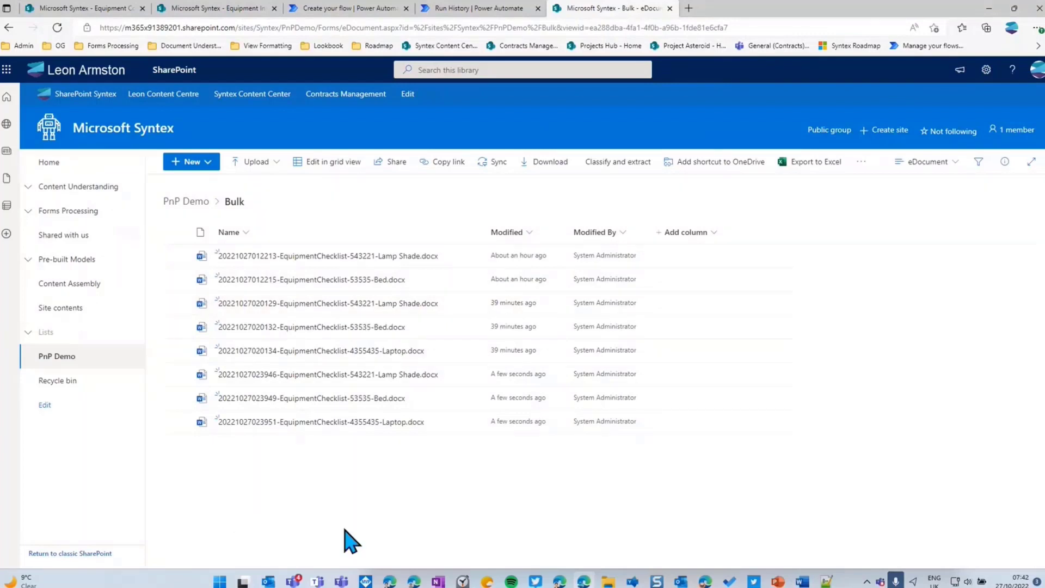
Return to the PowerPoint slideshow at the SharePoint Lookbook – Syntex Content Centre slide.
{"action": "left_click", "coordinate": [777, 581]}
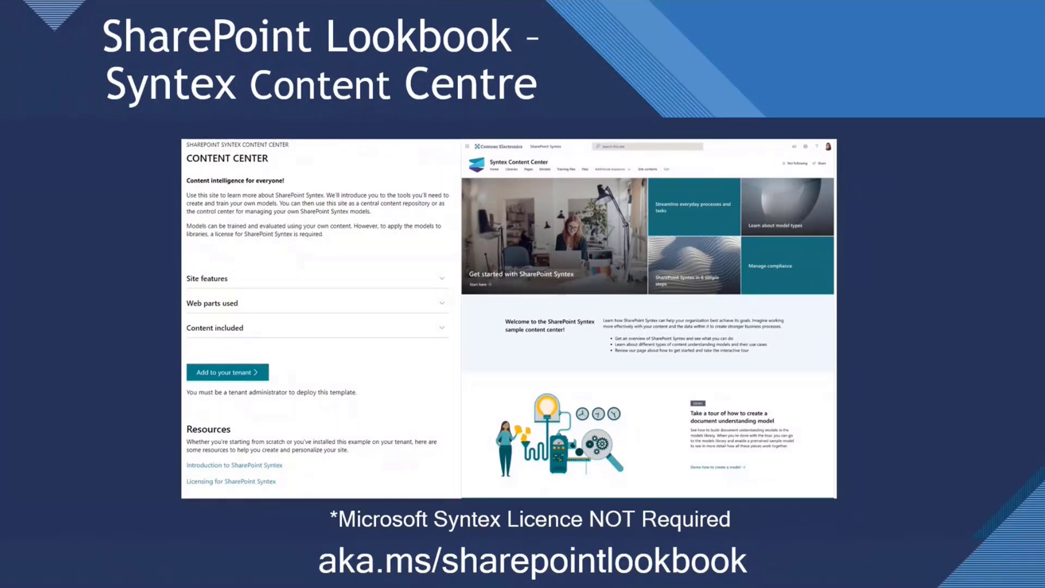
Advance the slideshow to the SharePoint Lookbook – Contracts Management Template slide.
{"action": "key", "text": "Right"}
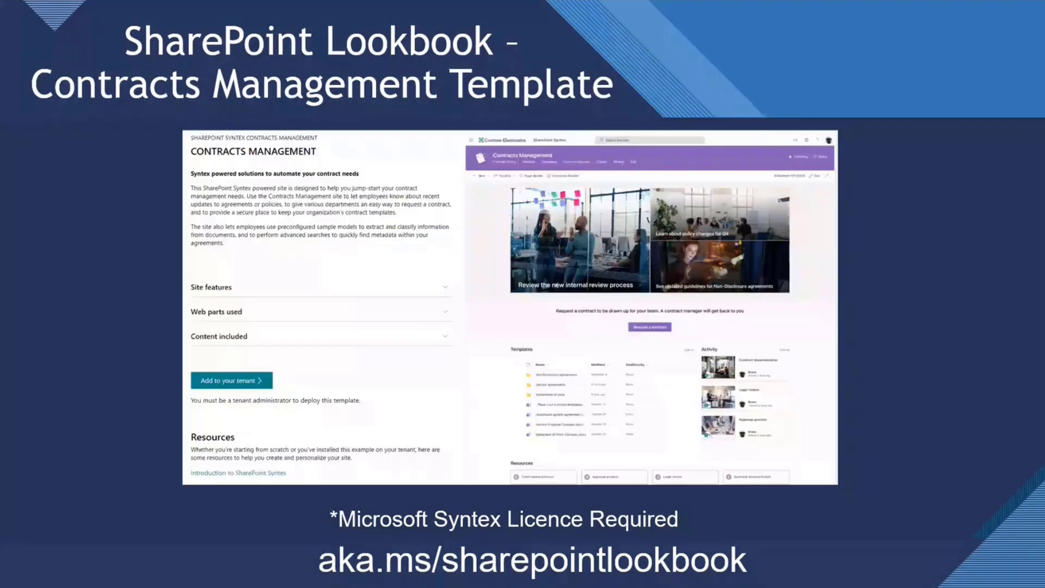